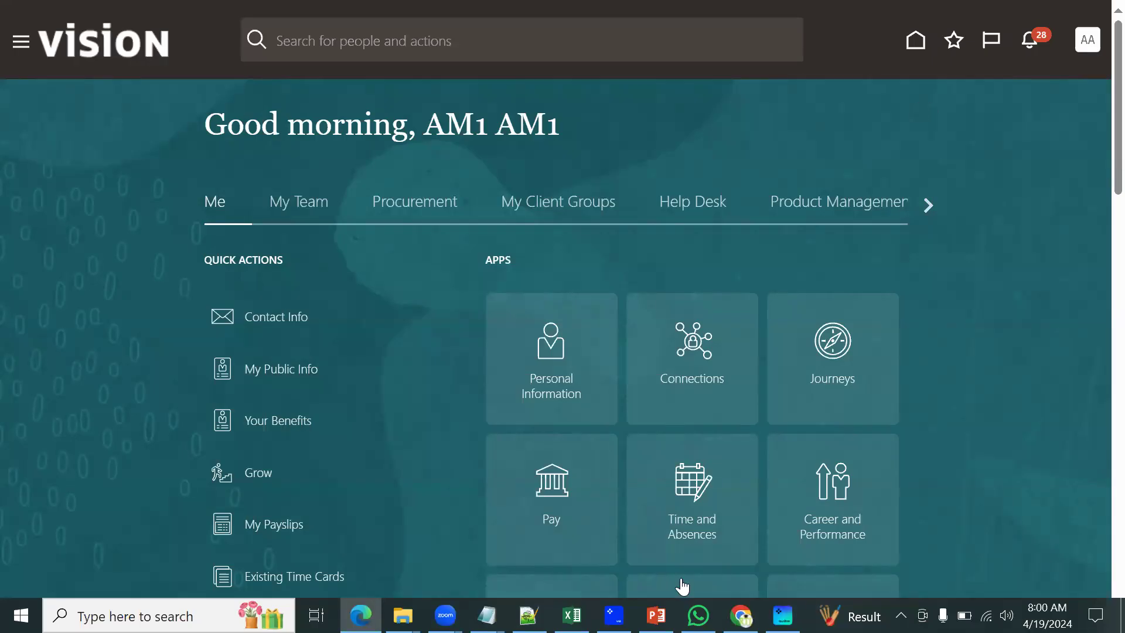
Open Time and Absences from the Me section of the navigator
{"action": "left_click", "coordinate": [742, 614]}
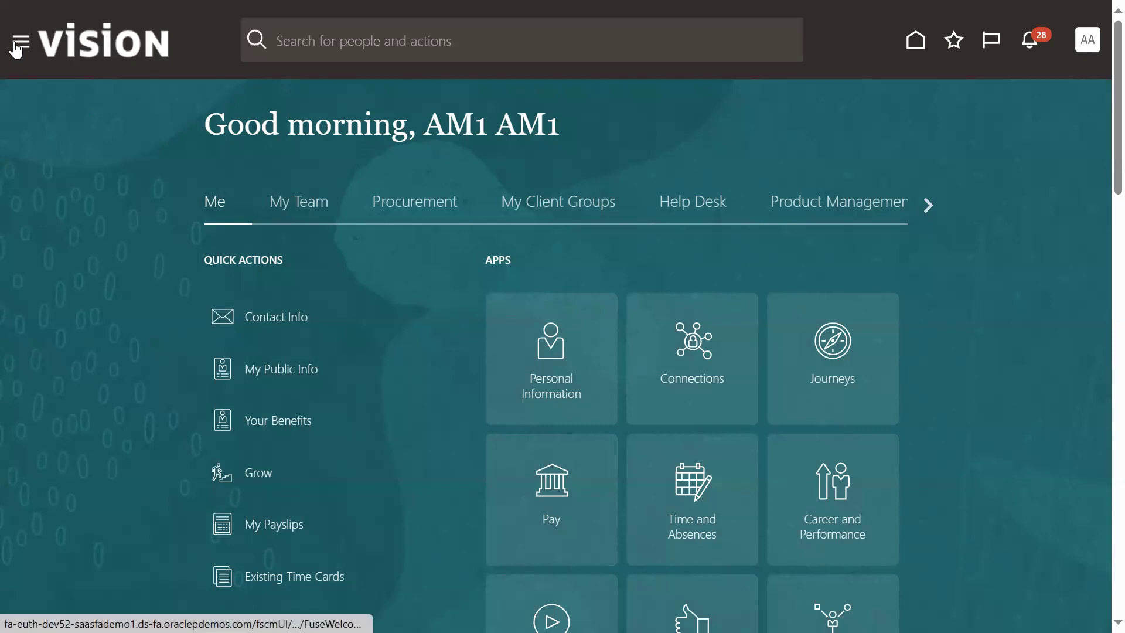
{"action": "left_click", "coordinate": [18, 50]}
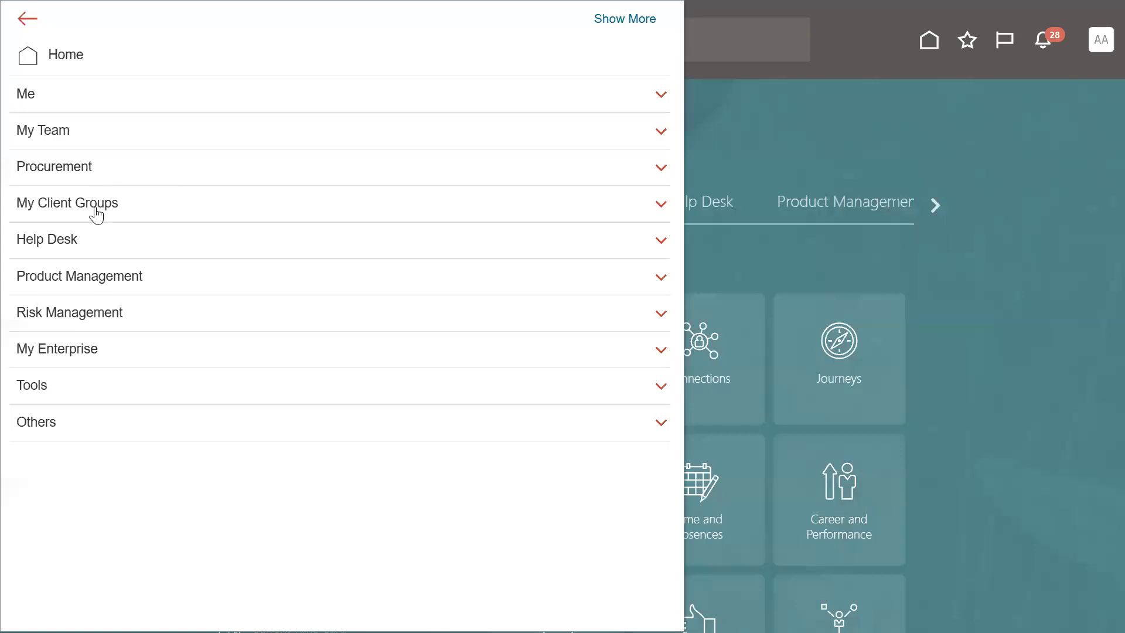
{"action": "left_click", "coordinate": [97, 215]}
{"action": "left_click", "coordinate": [98, 211]}
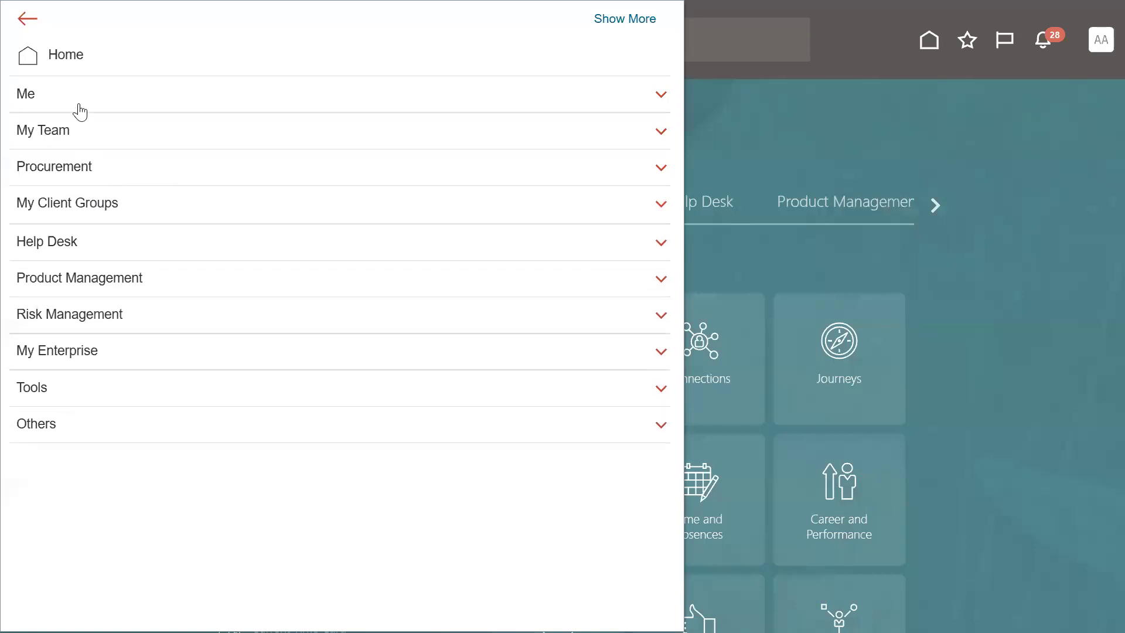
{"action": "left_click", "coordinate": [57, 91]}
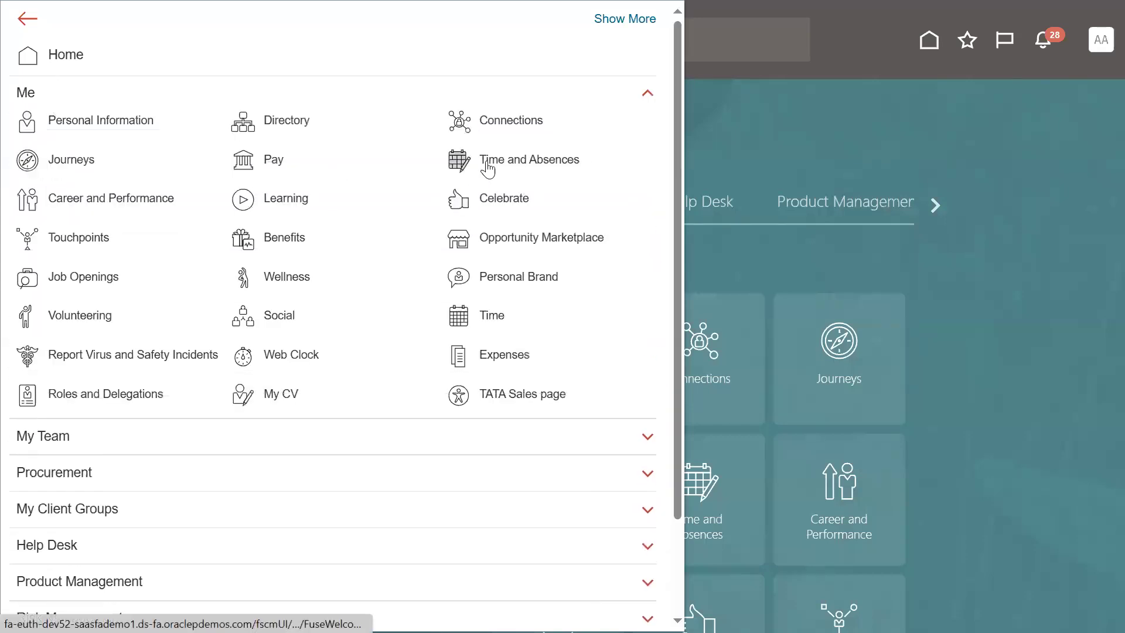
{"action": "left_click", "coordinate": [528, 167]}
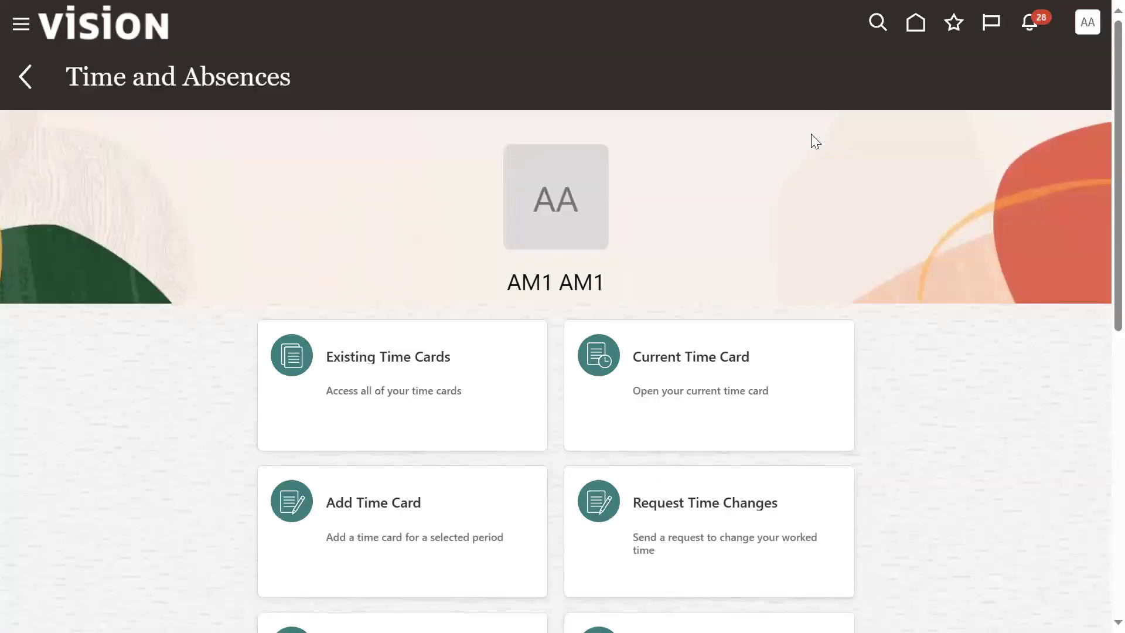
Start a new absence from the Add Absence card
{"action": "scroll", "coordinate": [1007, 372], "scroll_direction": "down", "scroll_amount": 6}
{"action": "scroll", "coordinate": [984, 368], "scroll_direction": "down", "scroll_amount": 3}
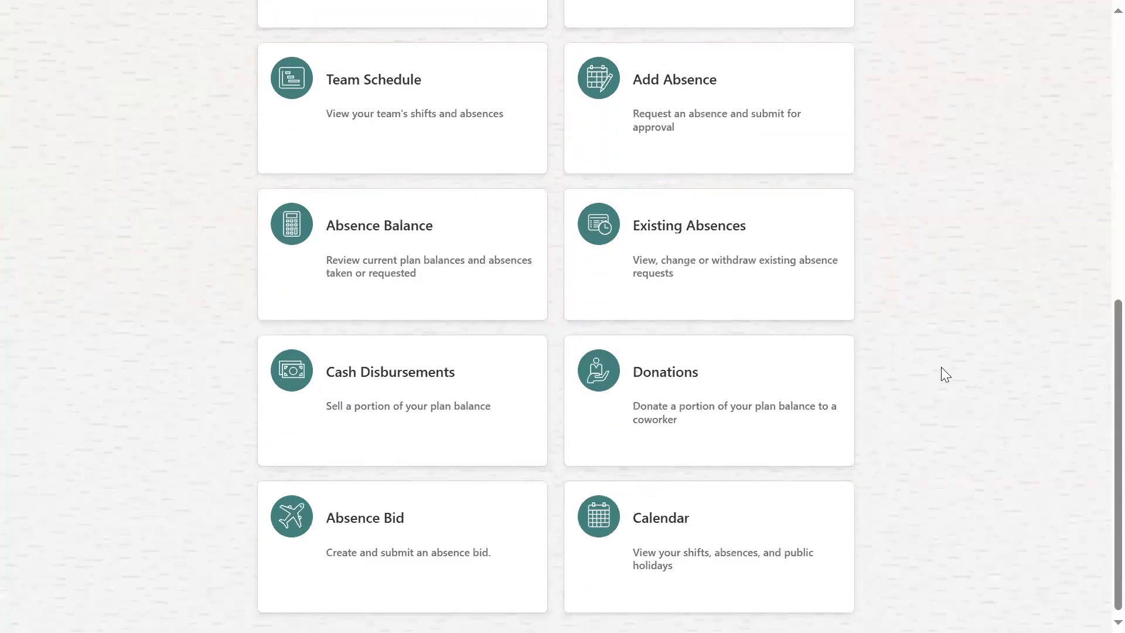
{"action": "scroll", "coordinate": [901, 333], "scroll_direction": "up", "scroll_amount": 2}
{"action": "left_click", "coordinate": [714, 223]}
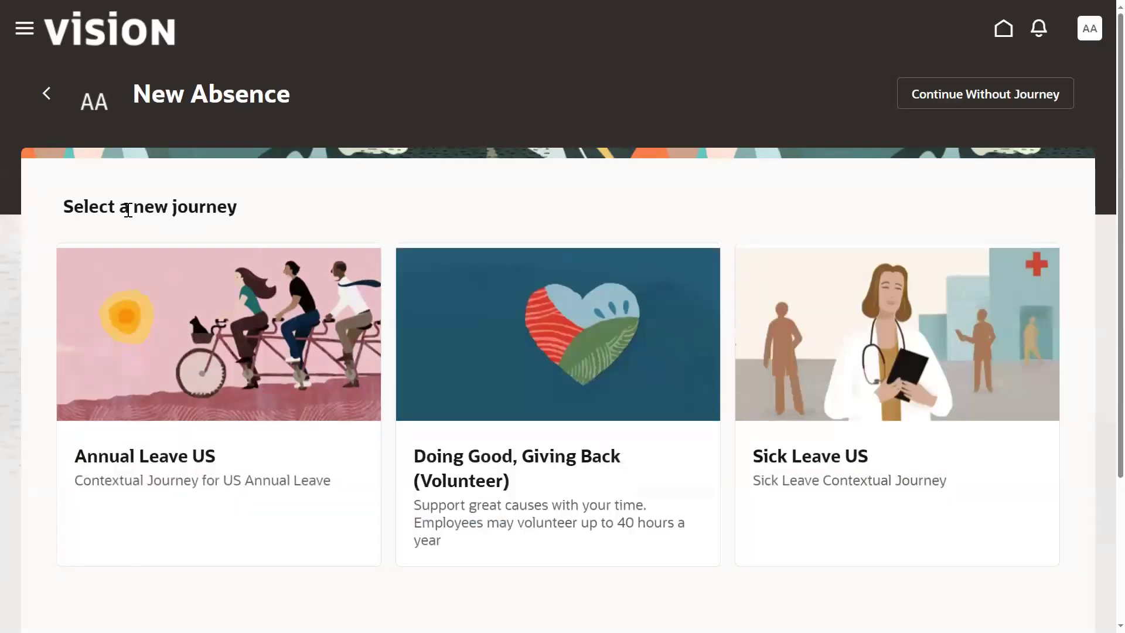
Continue without a journey, choosing absence type TATA Type and business title Senior Director
{"action": "left_click_drag", "start_coordinate": [128, 208], "coordinate": [258, 208]}
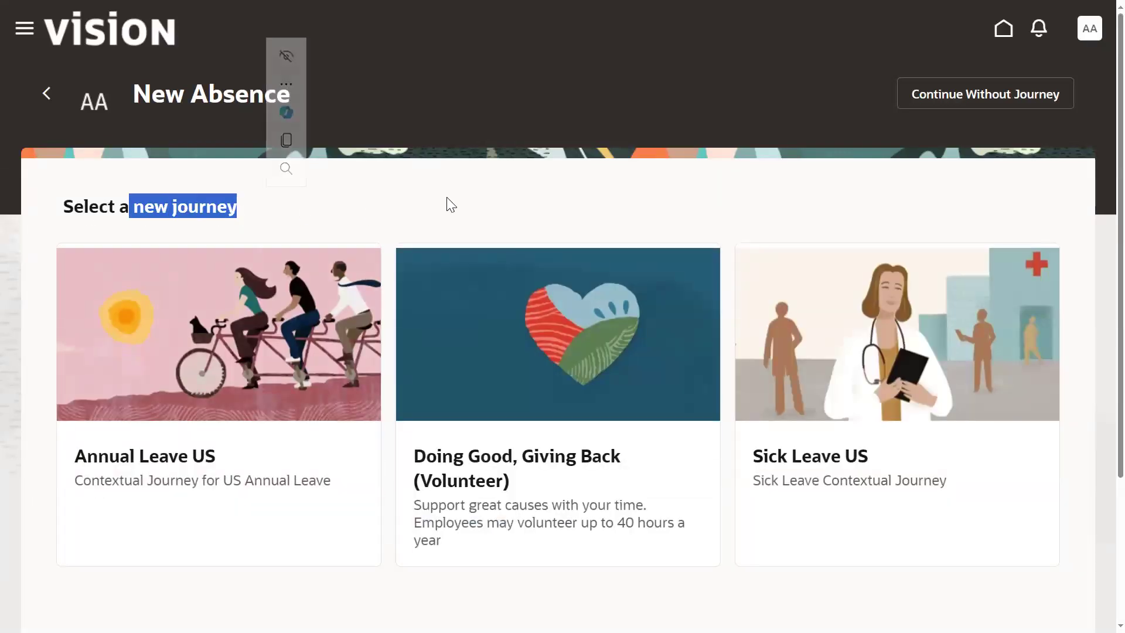
{"action": "left_click", "coordinate": [328, 209]}
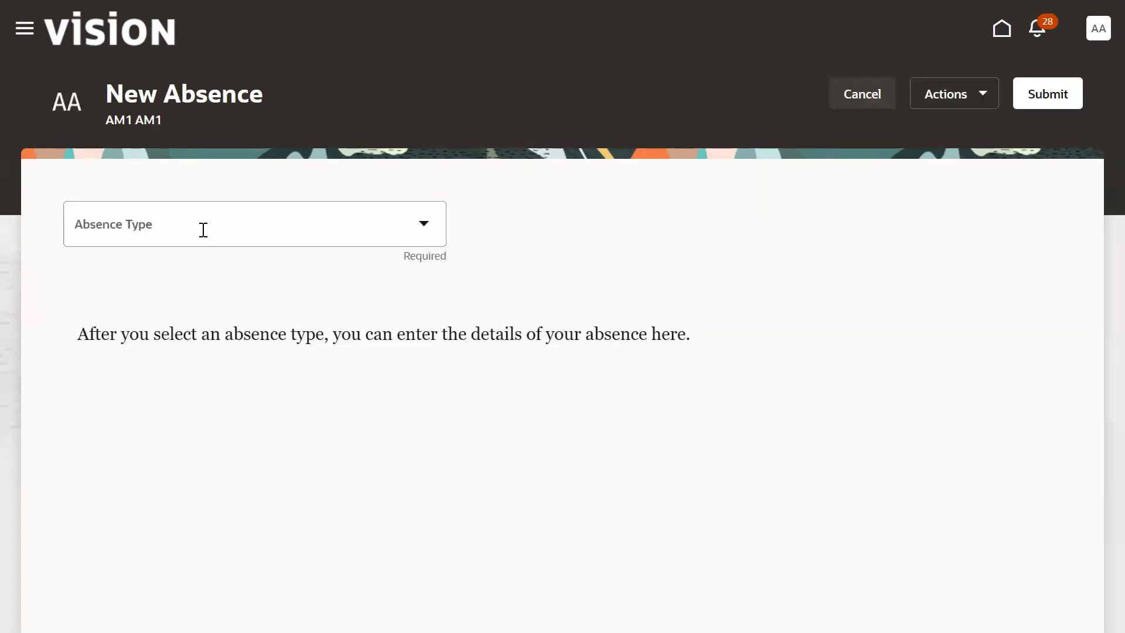
{"action": "left_click", "coordinate": [201, 228]}
{"action": "type", "text": "TATA"}
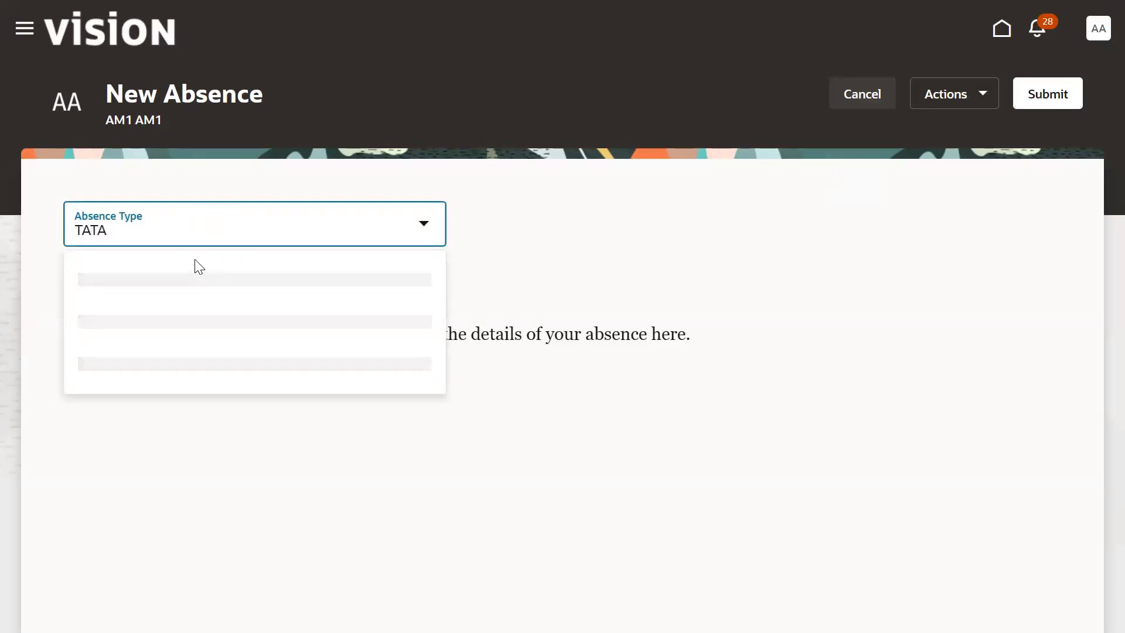
{"action": "left_click", "coordinate": [183, 275]}
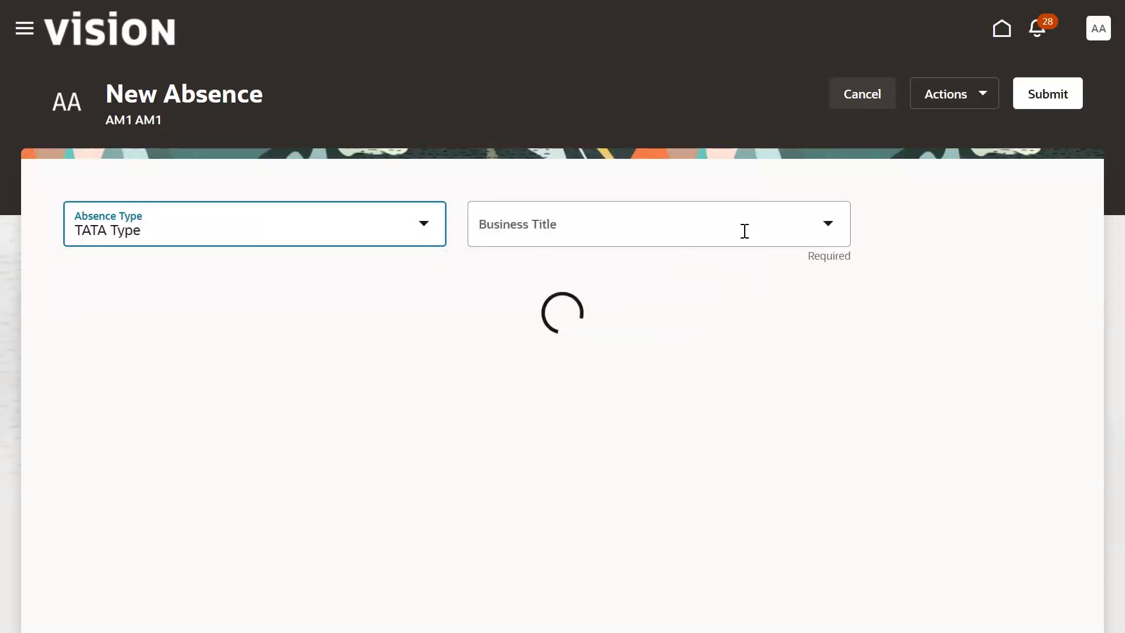
{"action": "left_click", "coordinate": [627, 234]}
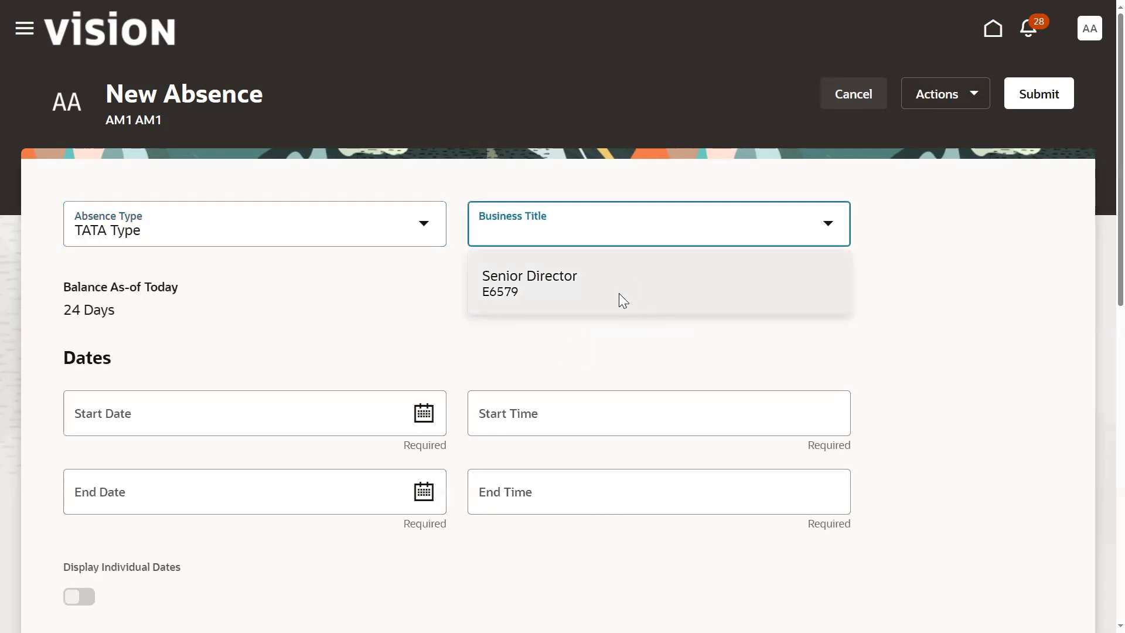
{"action": "left_click", "coordinate": [580, 291]}
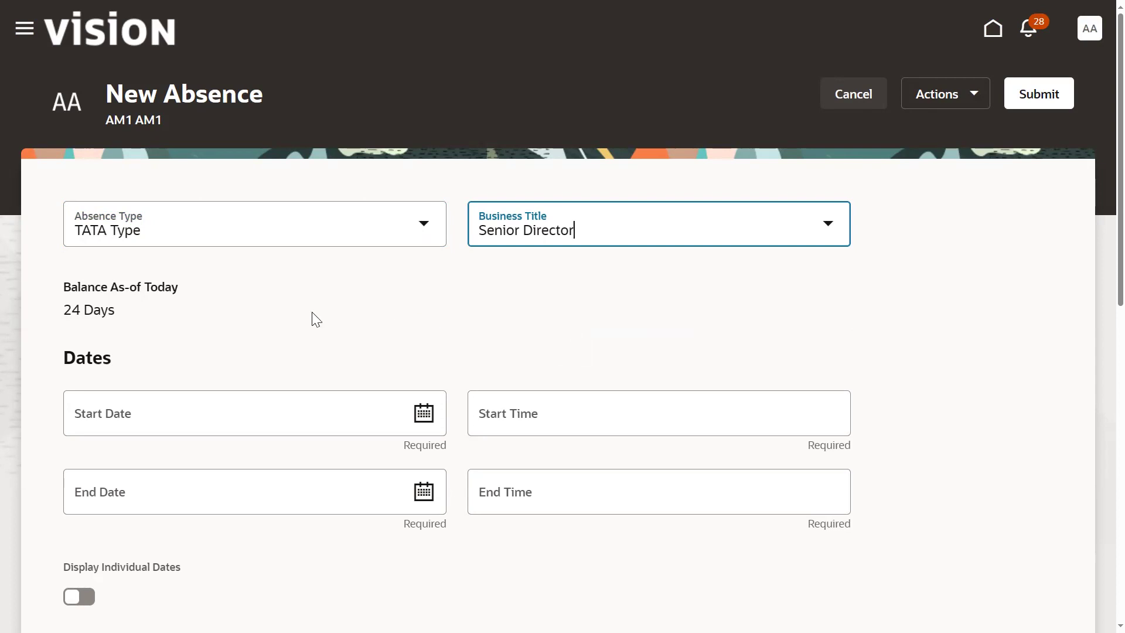
{"action": "left_click_drag", "start_coordinate": [67, 310], "coordinate": [115, 313]}
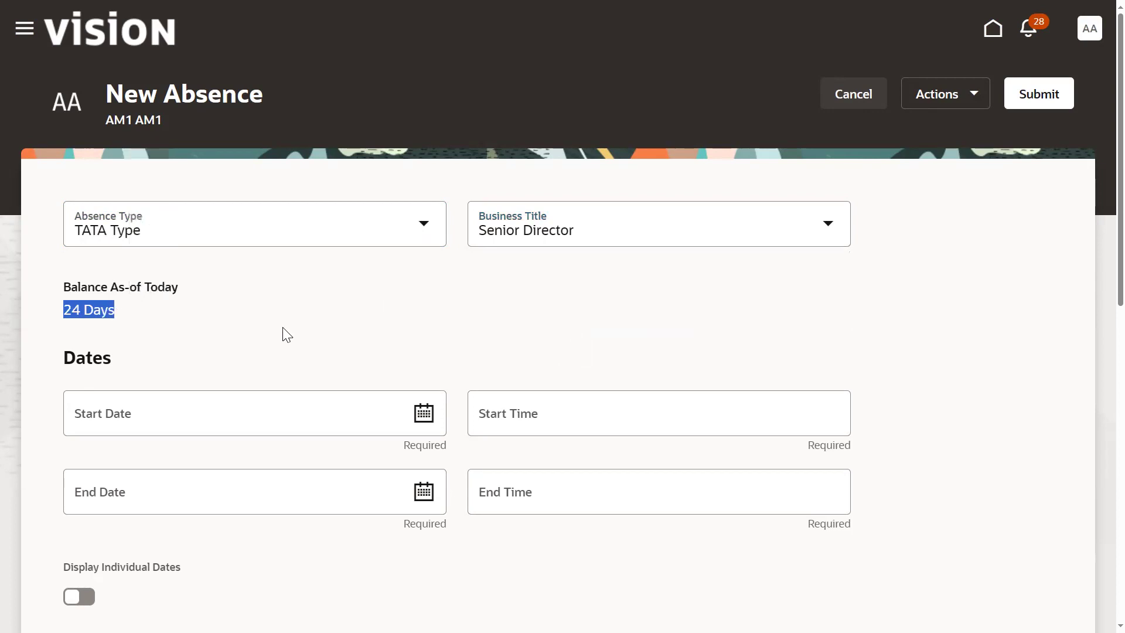
Set the absence dates from April 22 to April 24, 2024
{"action": "left_click", "coordinate": [153, 347]}
{"action": "scroll", "coordinate": [380, 342], "scroll_direction": "down", "scroll_amount": 2}
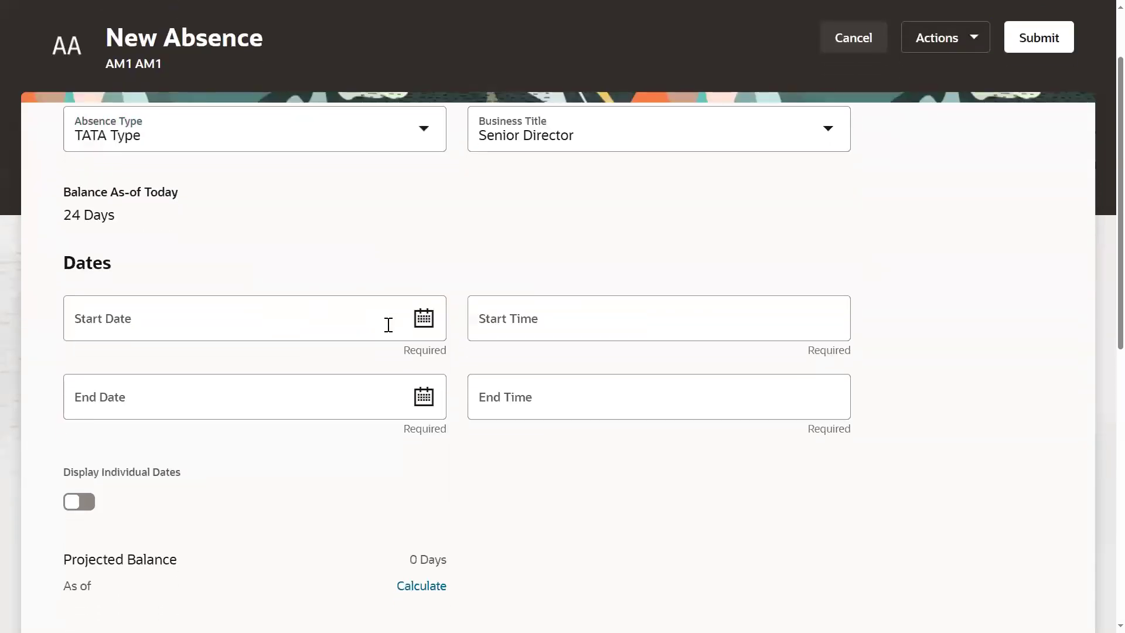
{"action": "left_click", "coordinate": [424, 318]}
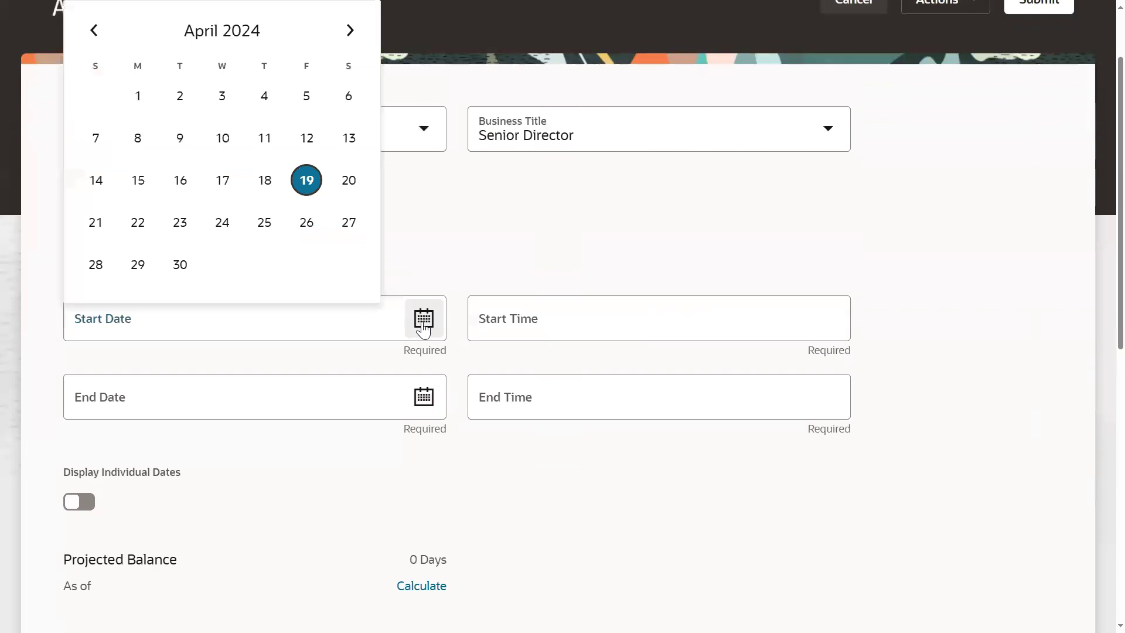
{"action": "left_click", "coordinate": [142, 227]}
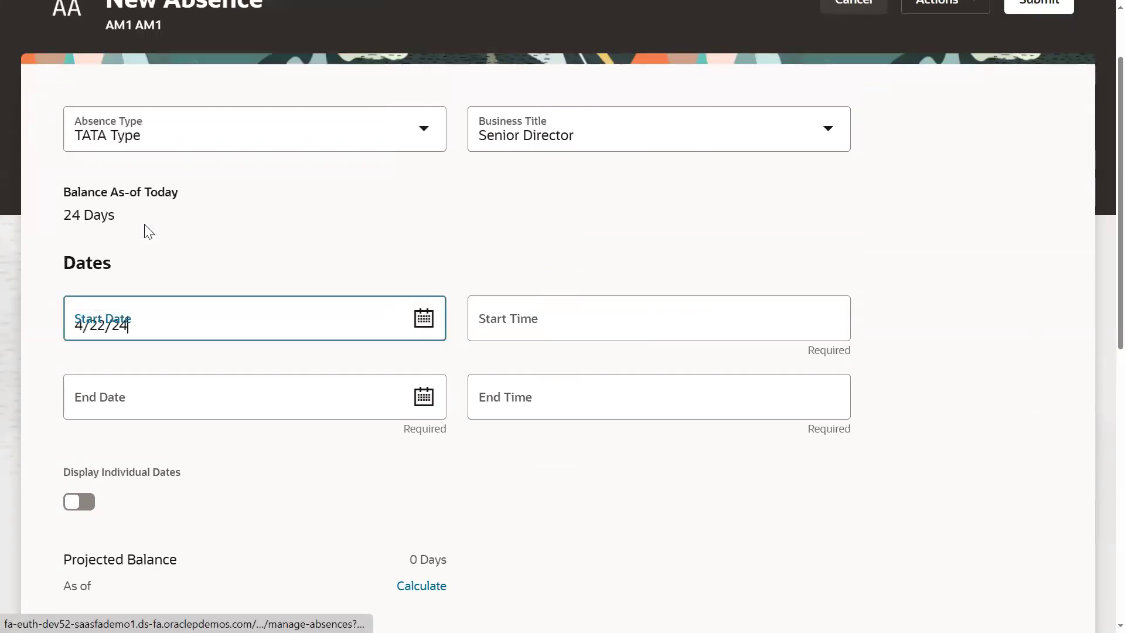
{"action": "left_click", "coordinate": [423, 396]}
{"action": "left_click", "coordinate": [222, 289]}
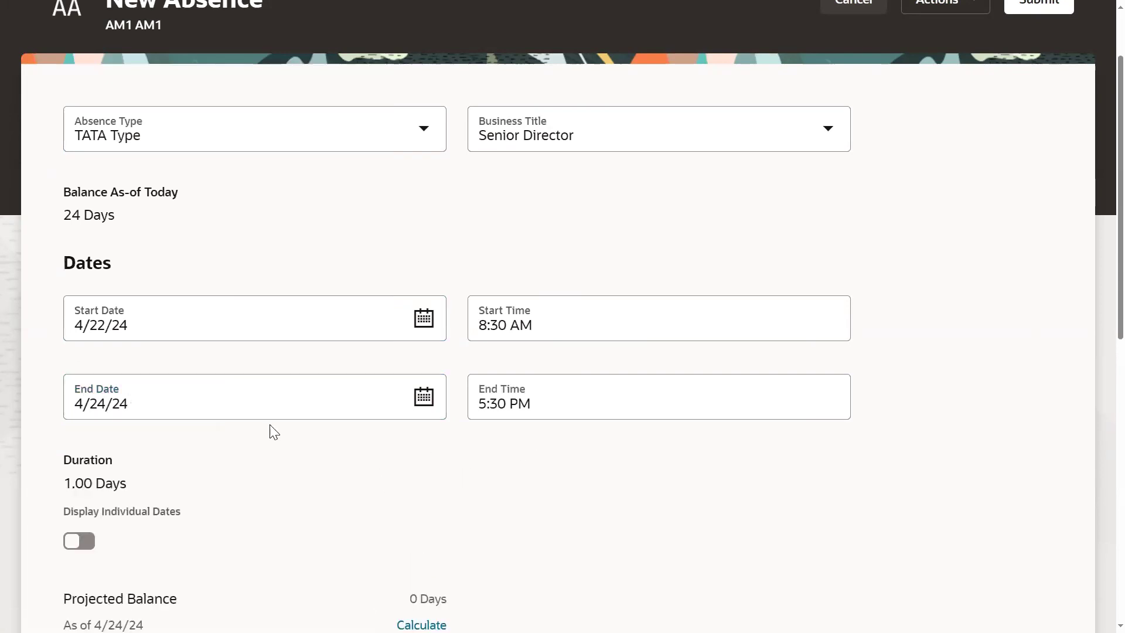
Choose reason TATA Vacation and add the comment 'Please approve leaves'
{"action": "scroll", "coordinate": [268, 449], "scroll_direction": "down", "scroll_amount": 2}
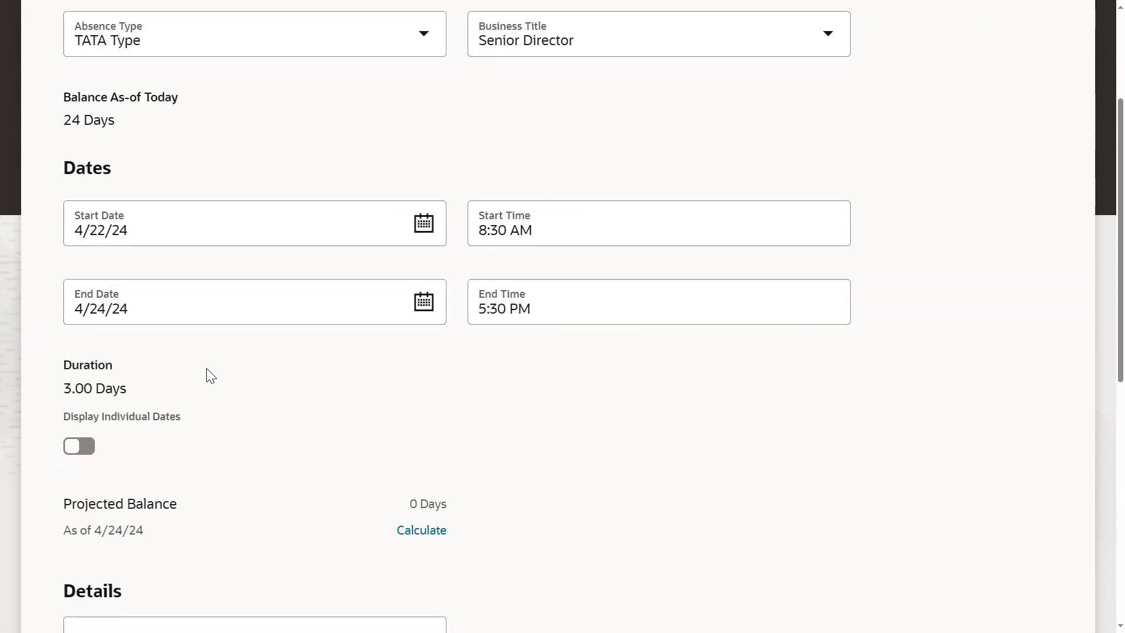
{"action": "scroll", "coordinate": [198, 445], "scroll_direction": "down", "scroll_amount": 6}
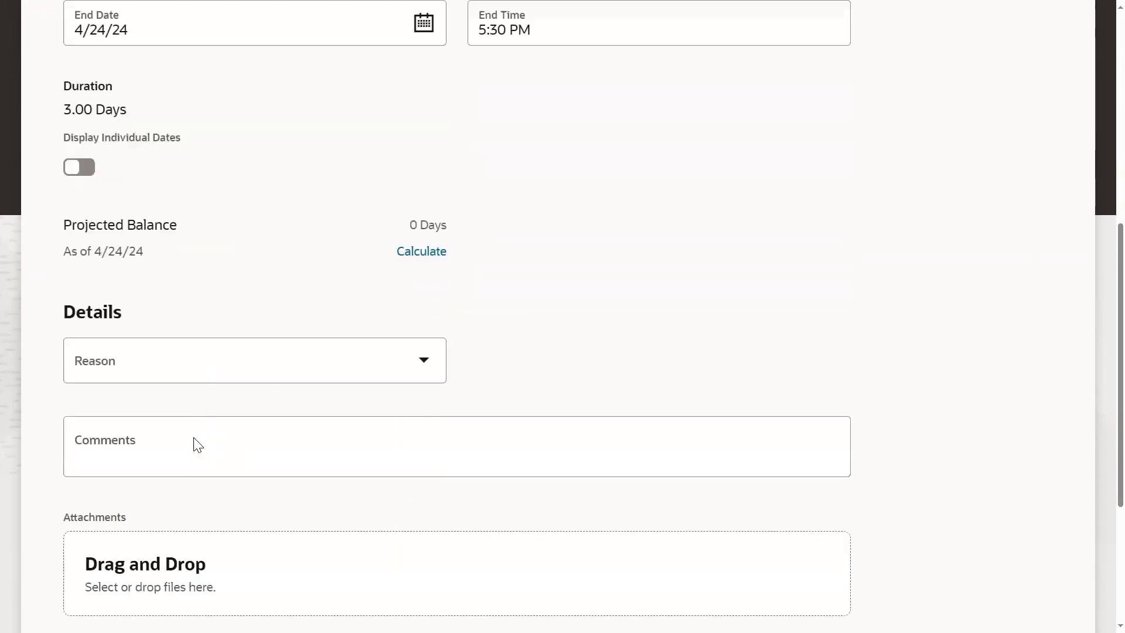
{"action": "left_click", "coordinate": [221, 359]}
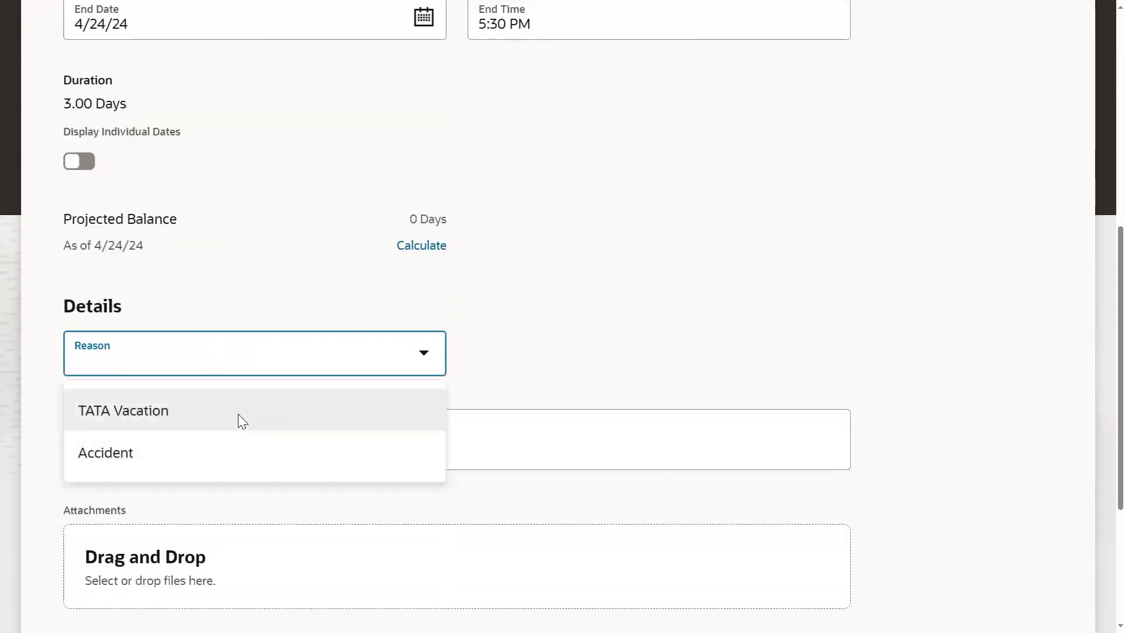
{"action": "left_click", "coordinate": [209, 413]}
{"action": "left_click", "coordinate": [296, 441]}
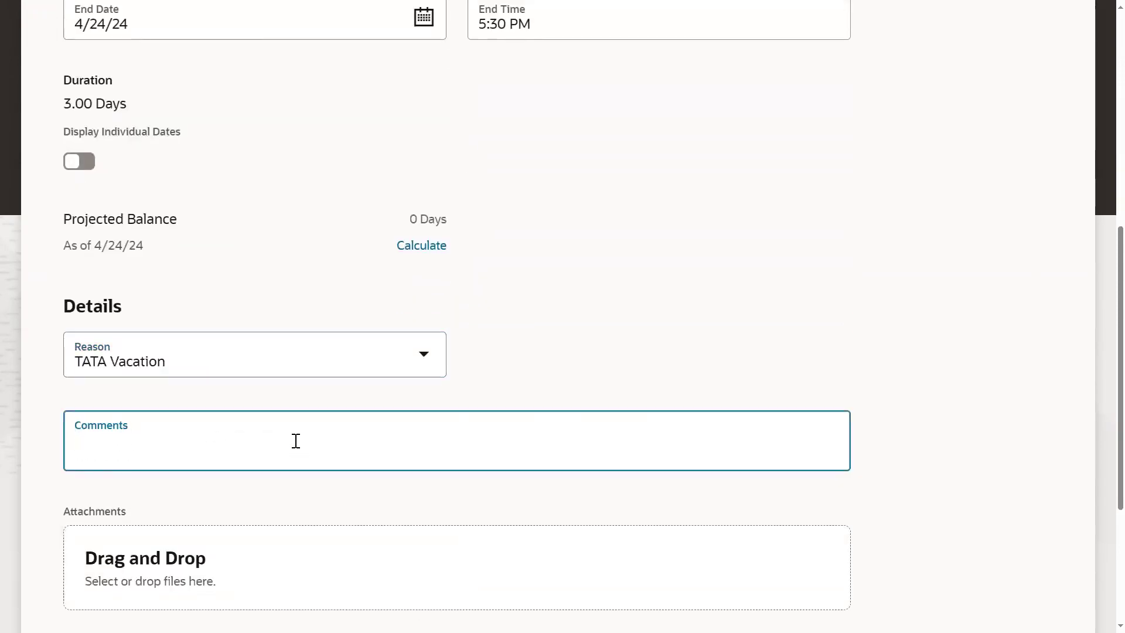
{"action": "type", "text": "Please approve leaves"}
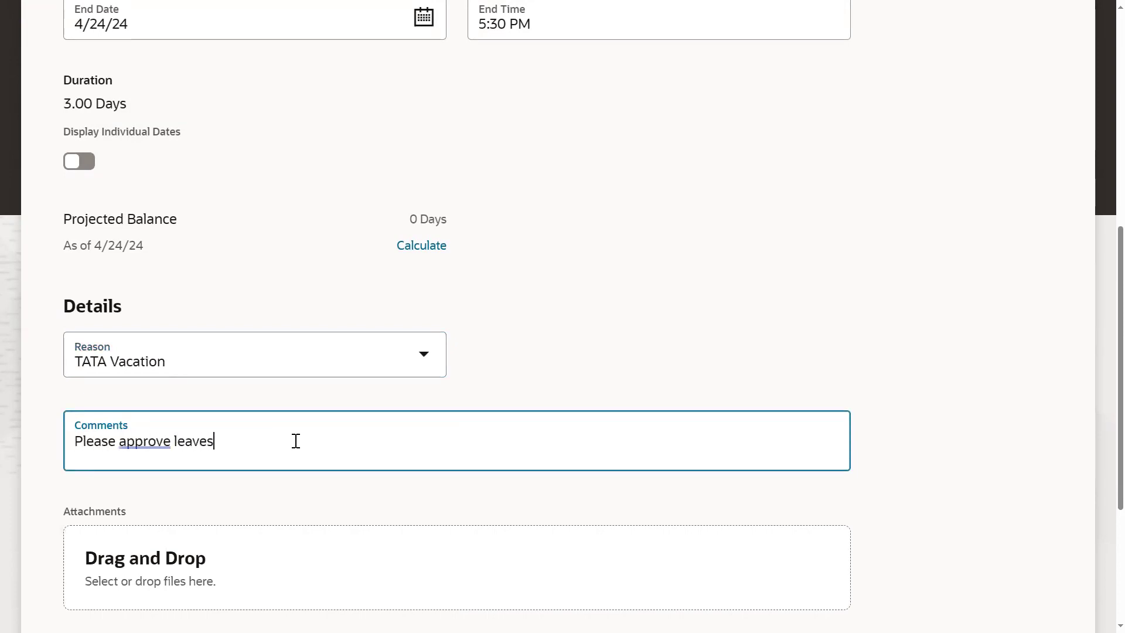
{"action": "left_click", "coordinate": [683, 271]}
{"action": "scroll", "coordinate": [364, 472], "scroll_direction": "down", "scroll_amount": 4}
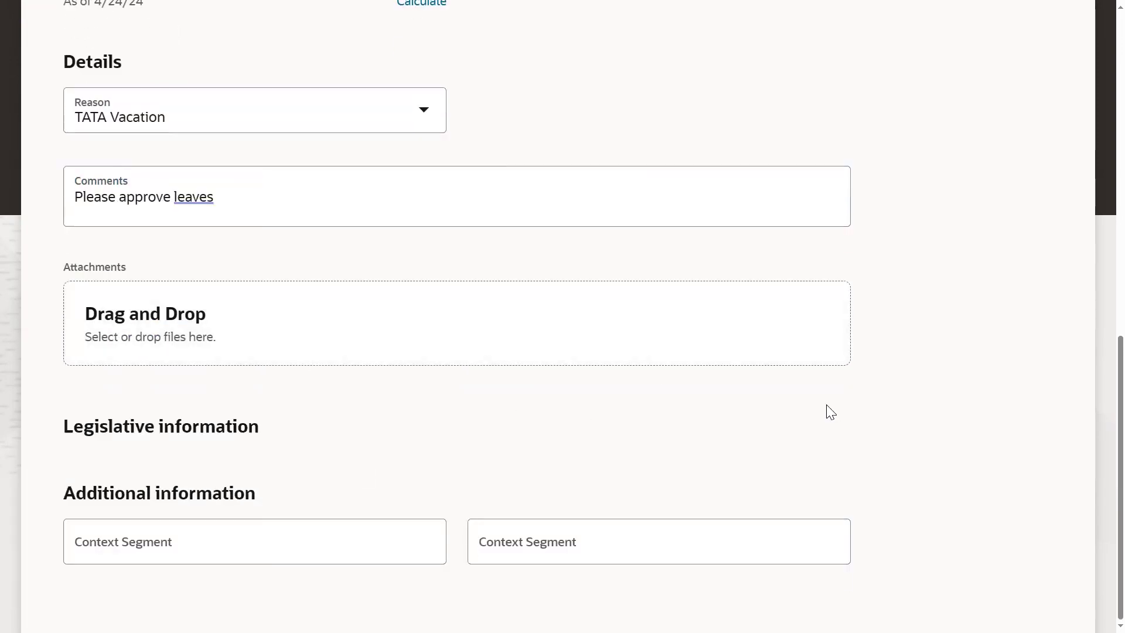
{"action": "scroll", "coordinate": [942, 409], "scroll_direction": "up", "scroll_amount": 2}
{"action": "scroll", "coordinate": [941, 408], "scroll_direction": "up", "scroll_amount": 10}
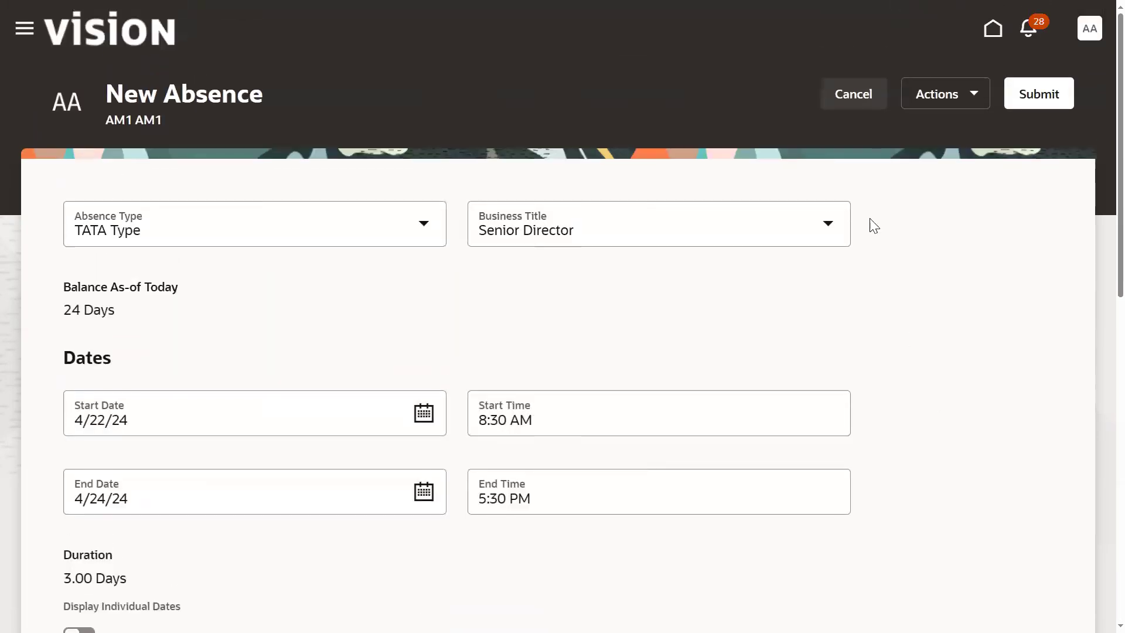
Submit the 4/22/24–4/24/24 TATA Type absence request
{"action": "left_click", "coordinate": [1032, 98]}
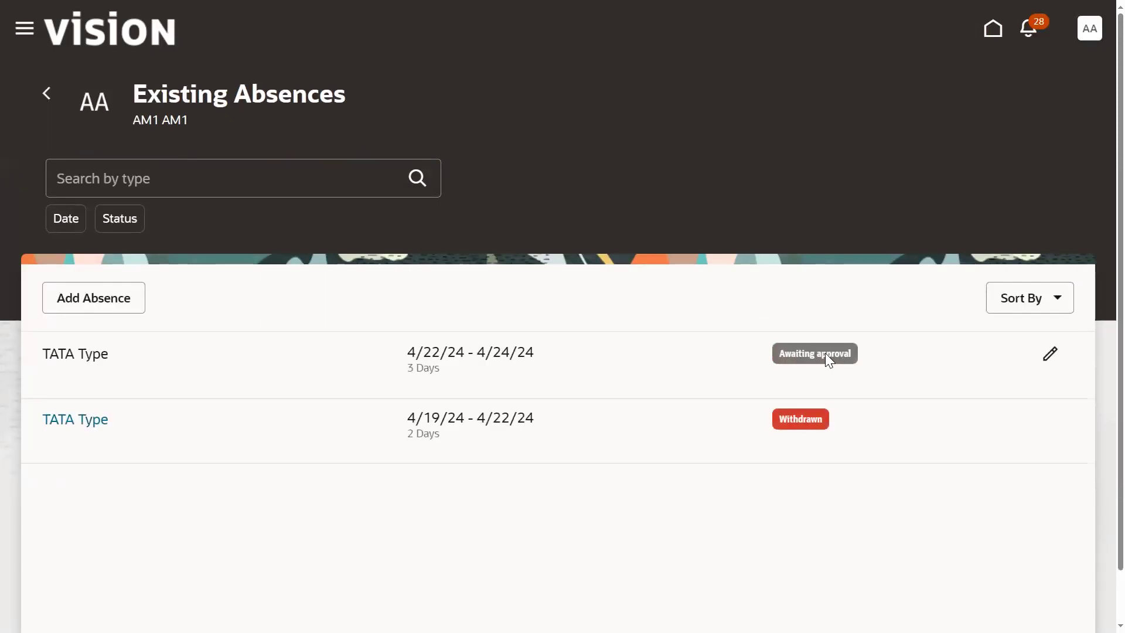
Look up the line manager under Personal Information's Employment Info
{"action": "left_click", "coordinate": [23, 30]}
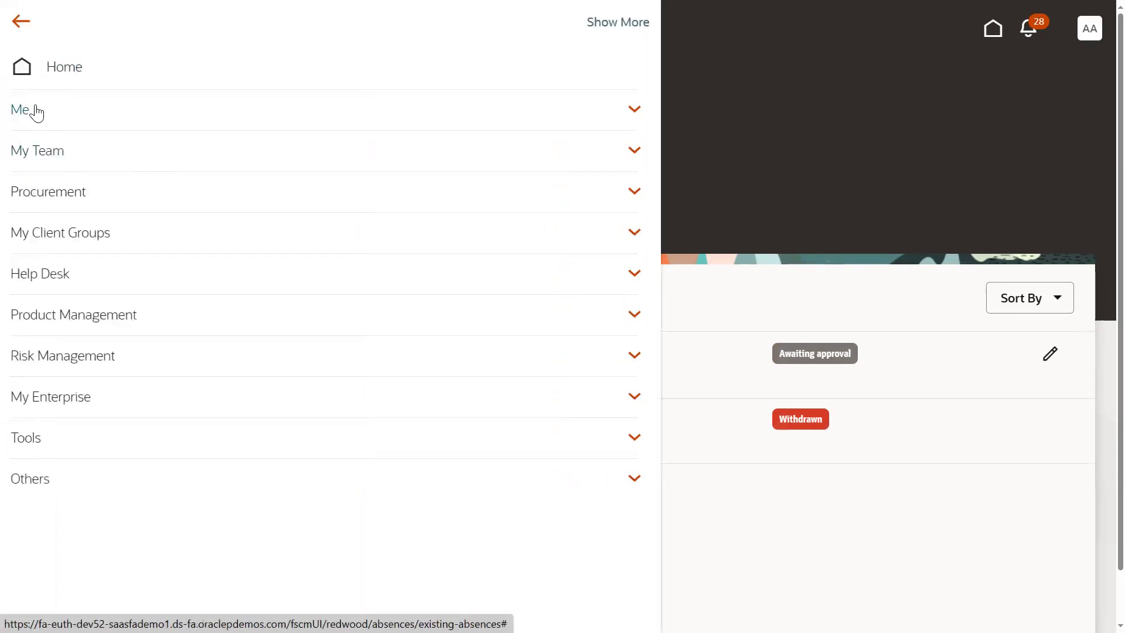
{"action": "left_click", "coordinate": [36, 117]}
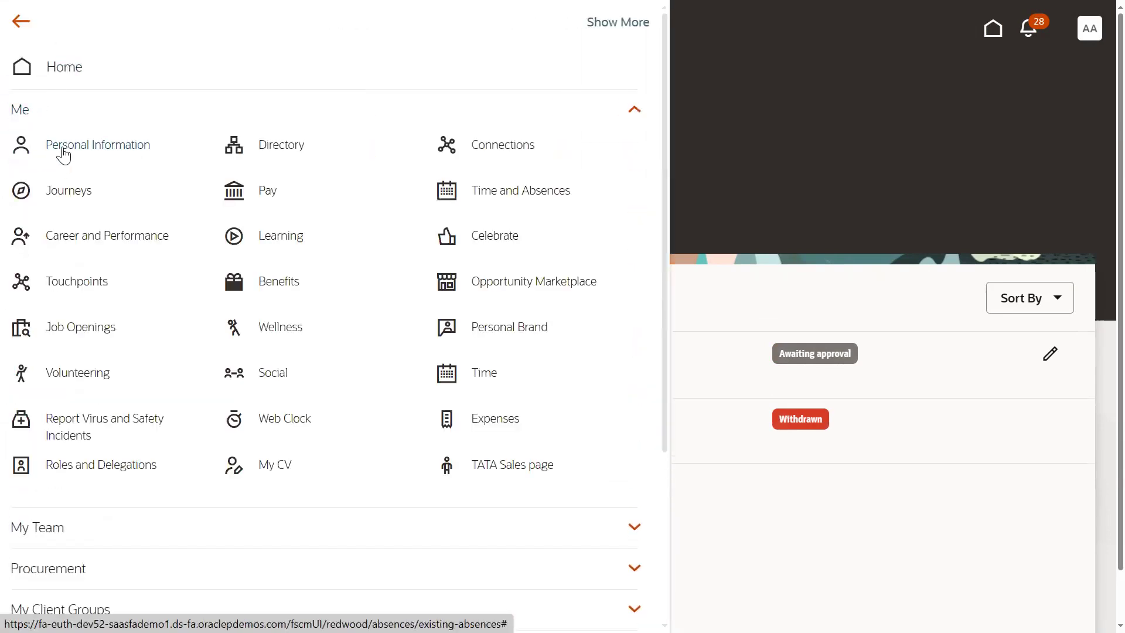
{"action": "left_click", "coordinate": [492, 157]}
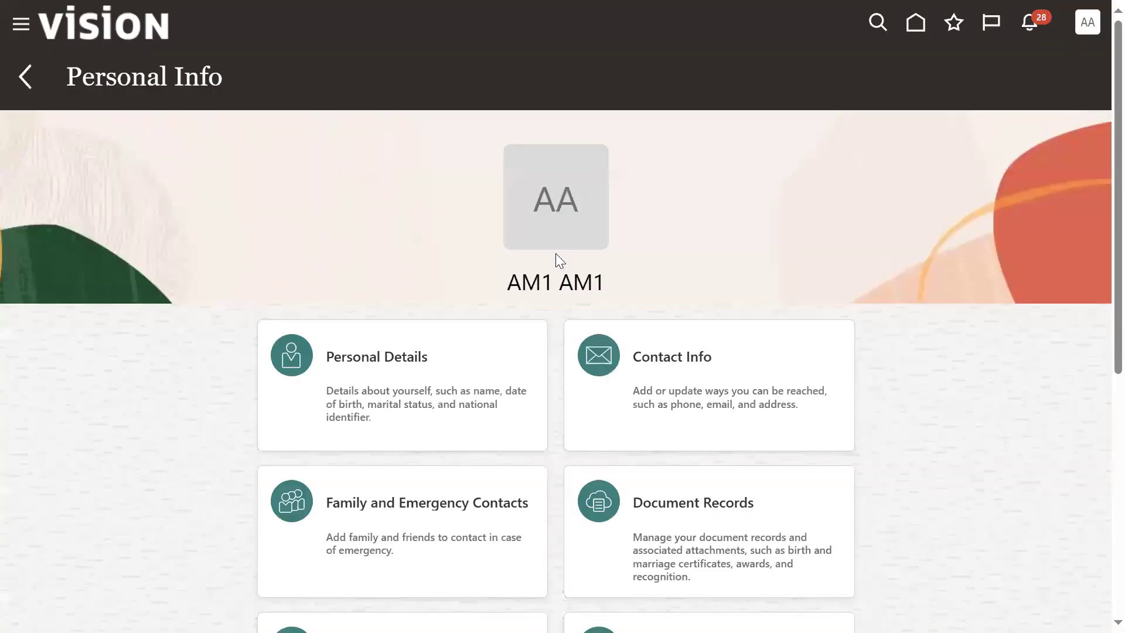
{"action": "scroll", "coordinate": [919, 420], "scroll_direction": "down", "scroll_amount": 5}
{"action": "scroll", "coordinate": [913, 419], "scroll_direction": "down", "scroll_amount": 2}
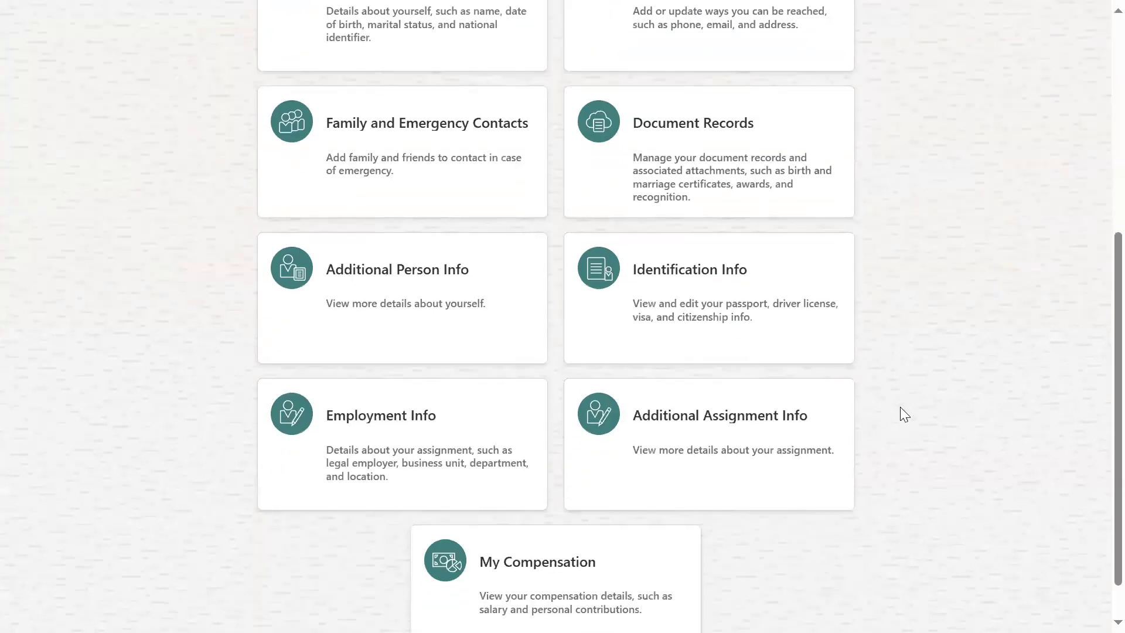
{"action": "scroll", "coordinate": [894, 412], "scroll_direction": "down", "scroll_amount": 1}
{"action": "scroll", "coordinate": [891, 409], "scroll_direction": "up", "scroll_amount": 2}
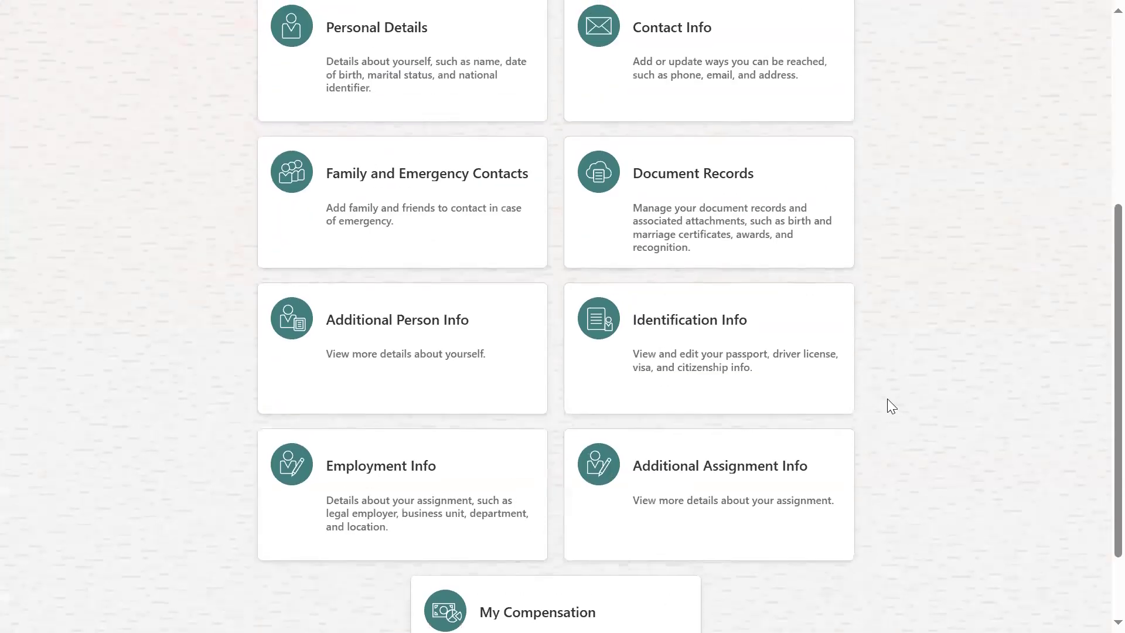
{"action": "scroll", "coordinate": [887, 398], "scroll_direction": "up", "scroll_amount": 3}
{"action": "scroll", "coordinate": [887, 398], "scroll_direction": "down", "scroll_amount": 3}
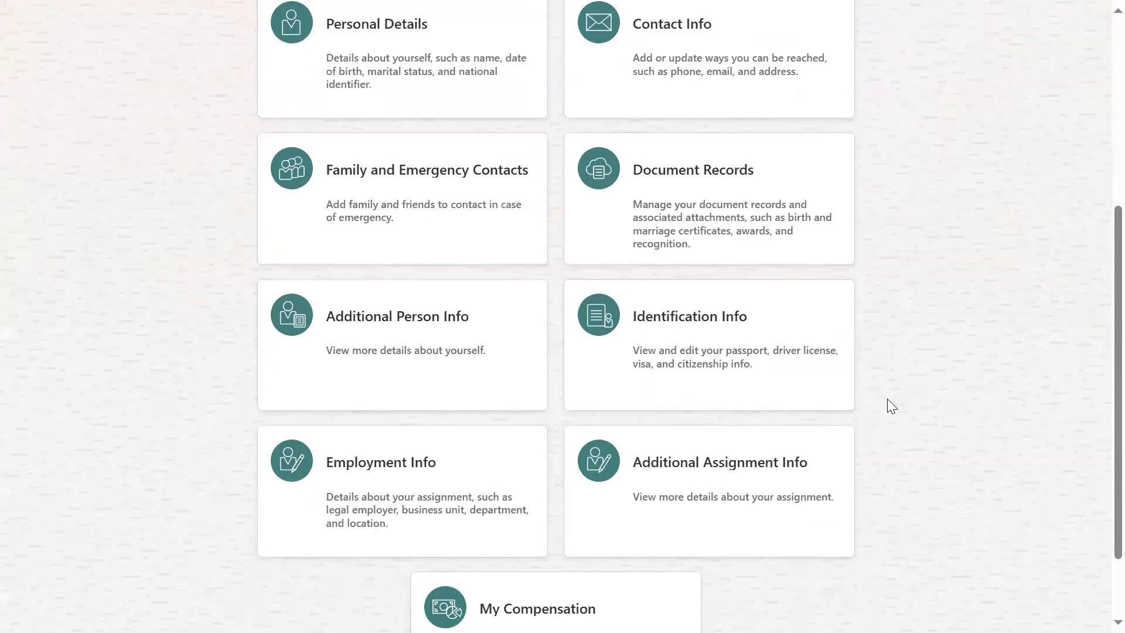
{"action": "left_click", "coordinate": [396, 482]}
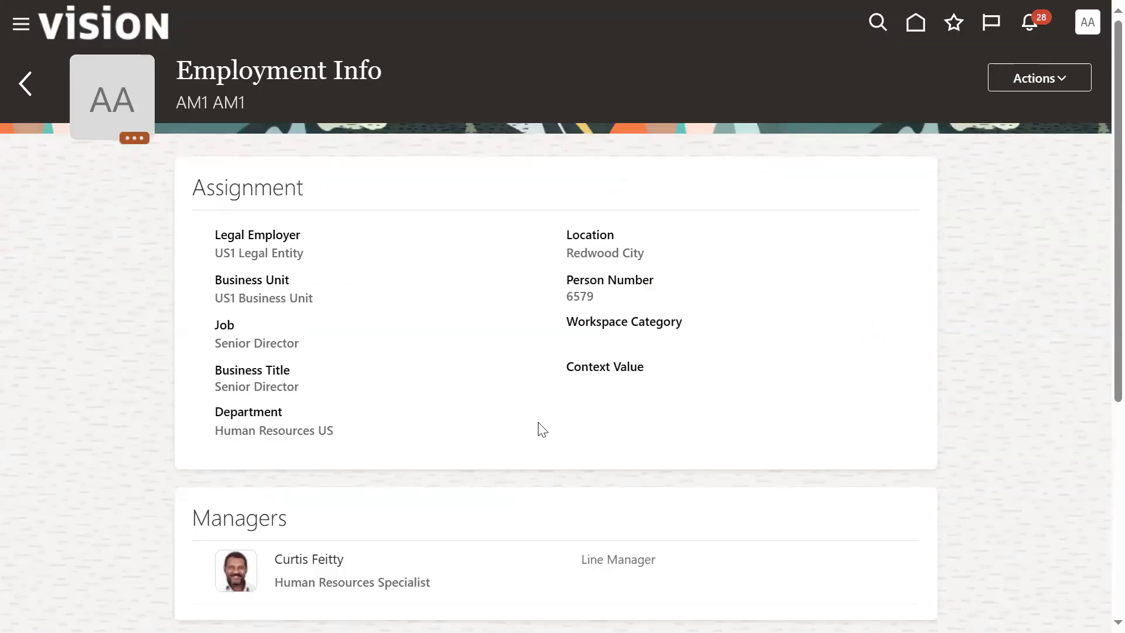
{"action": "scroll", "coordinate": [559, 424], "scroll_direction": "down", "scroll_amount": 1}
{"action": "scroll", "coordinate": [560, 424], "scroll_direction": "down", "scroll_amount": 2}
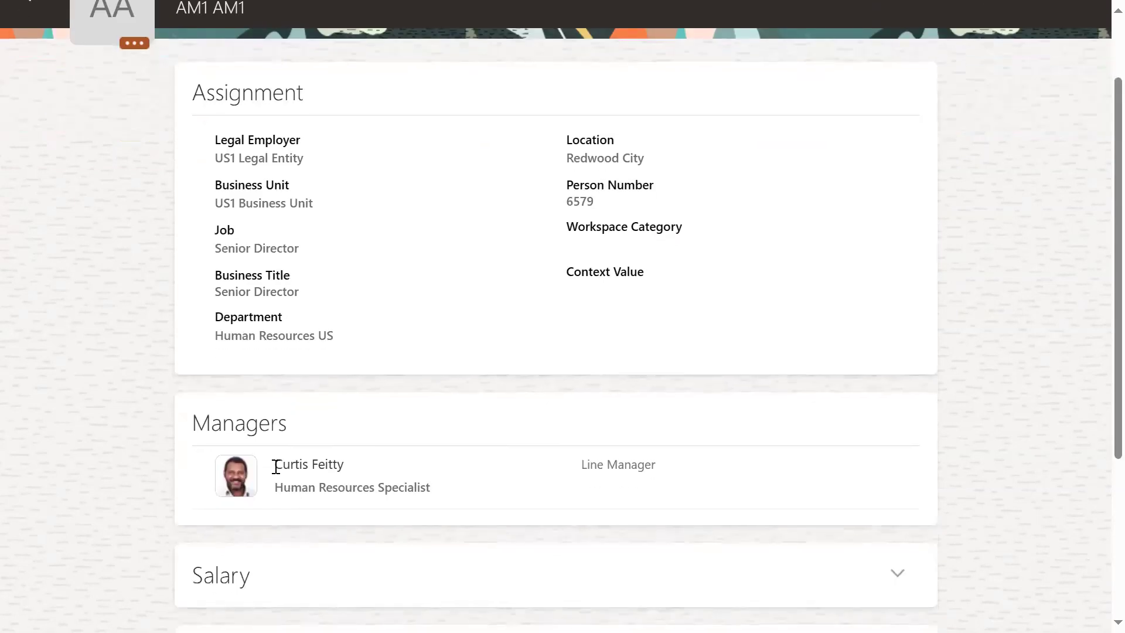
{"action": "left_click_drag", "start_coordinate": [276, 464], "coordinate": [338, 465]}
Sign out of the employee's session and confirm the logout
{"action": "left_click", "coordinate": [592, 483]}
{"action": "scroll", "coordinate": [890, 328], "scroll_direction": "up", "scroll_amount": 2}
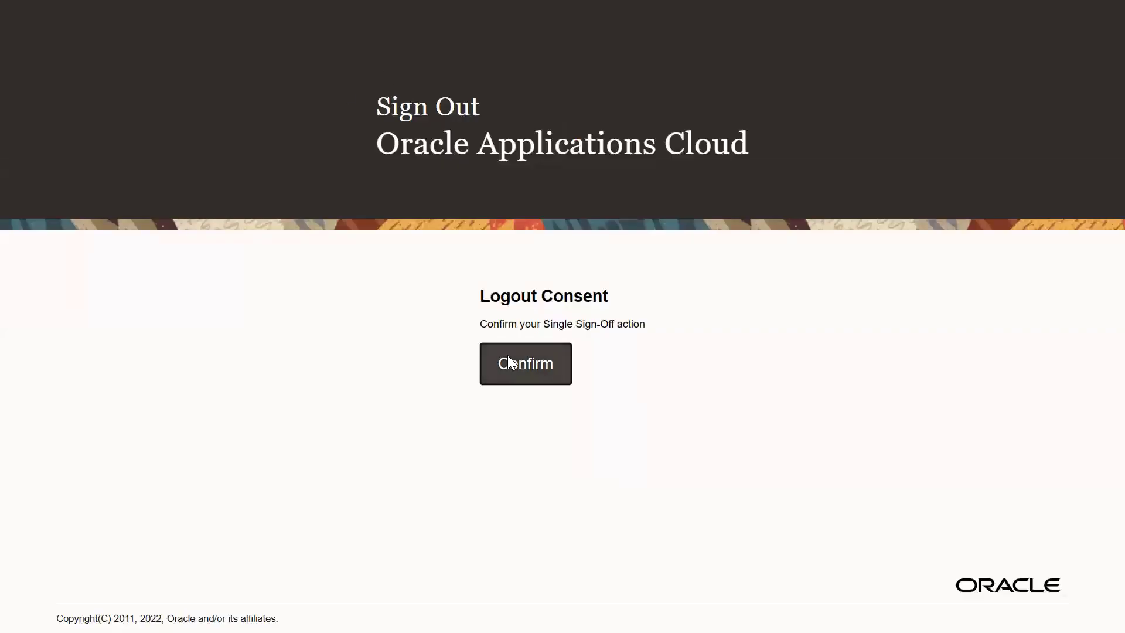
{"action": "left_click", "coordinate": [515, 363]}
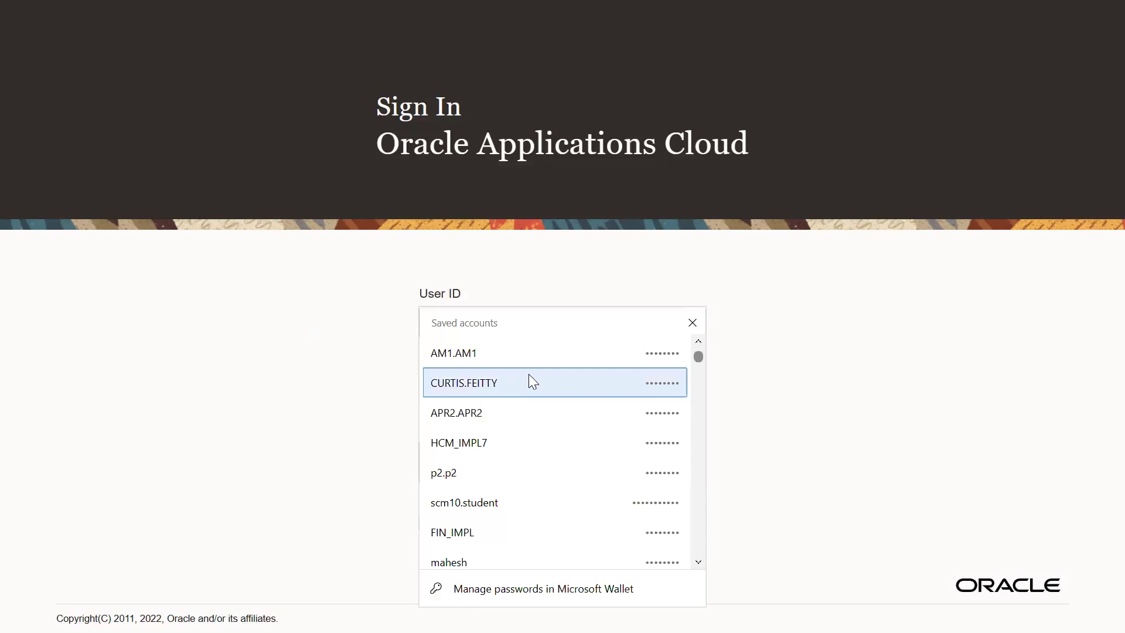
Sign in with the manager's saved account and bring up the pending absence approval
{"action": "left_click", "coordinate": [529, 377]}
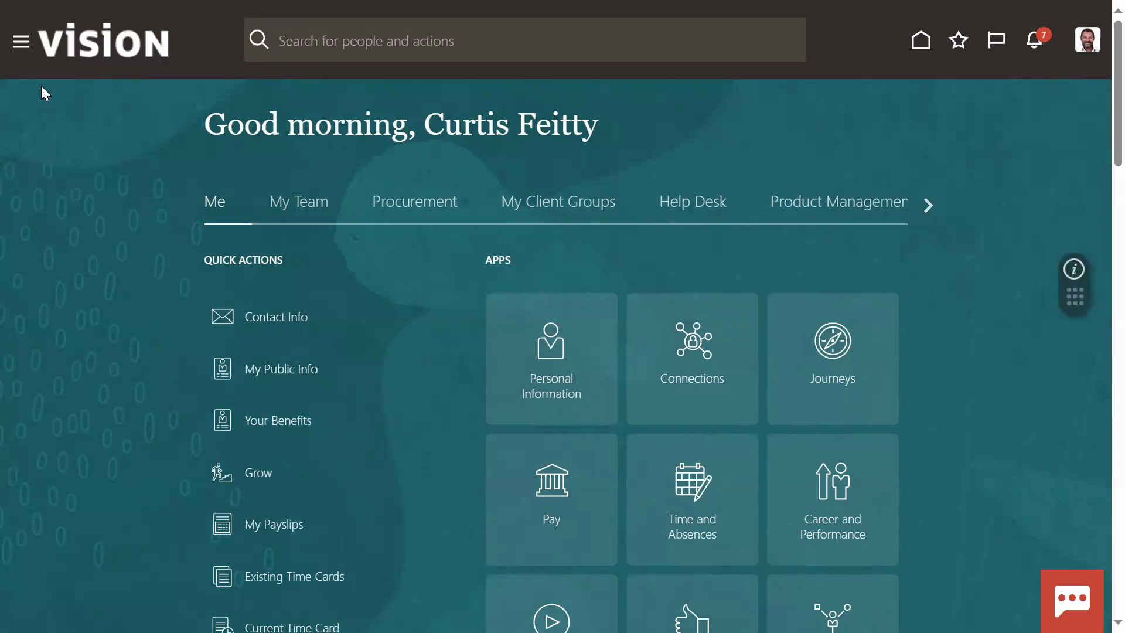
{"action": "left_click", "coordinate": [21, 48]}
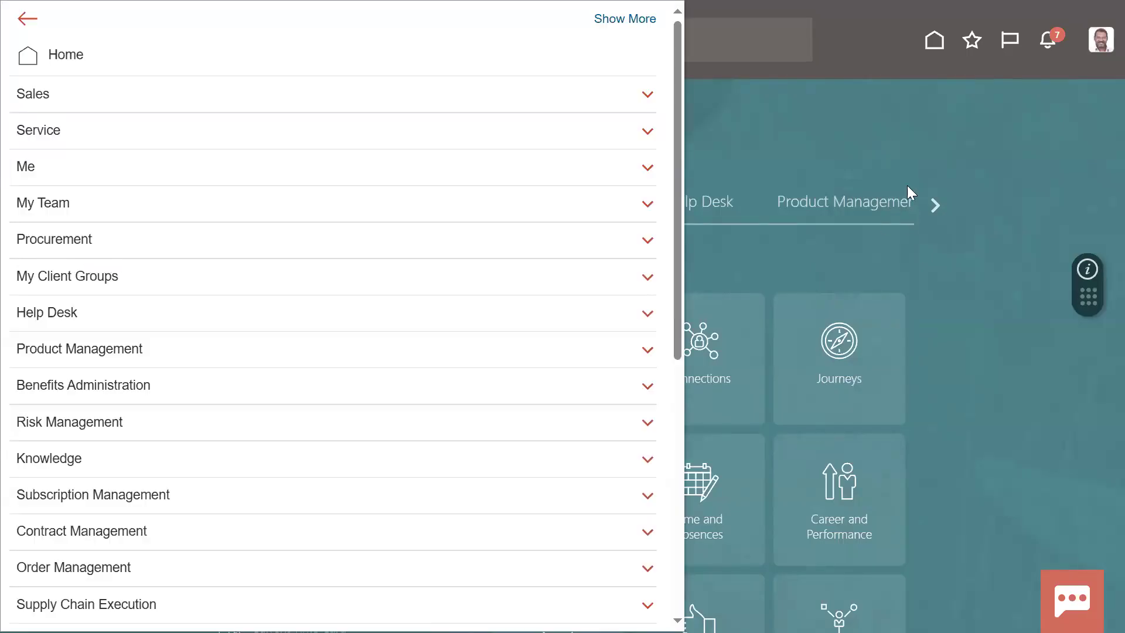
{"action": "left_click", "coordinate": [966, 107]}
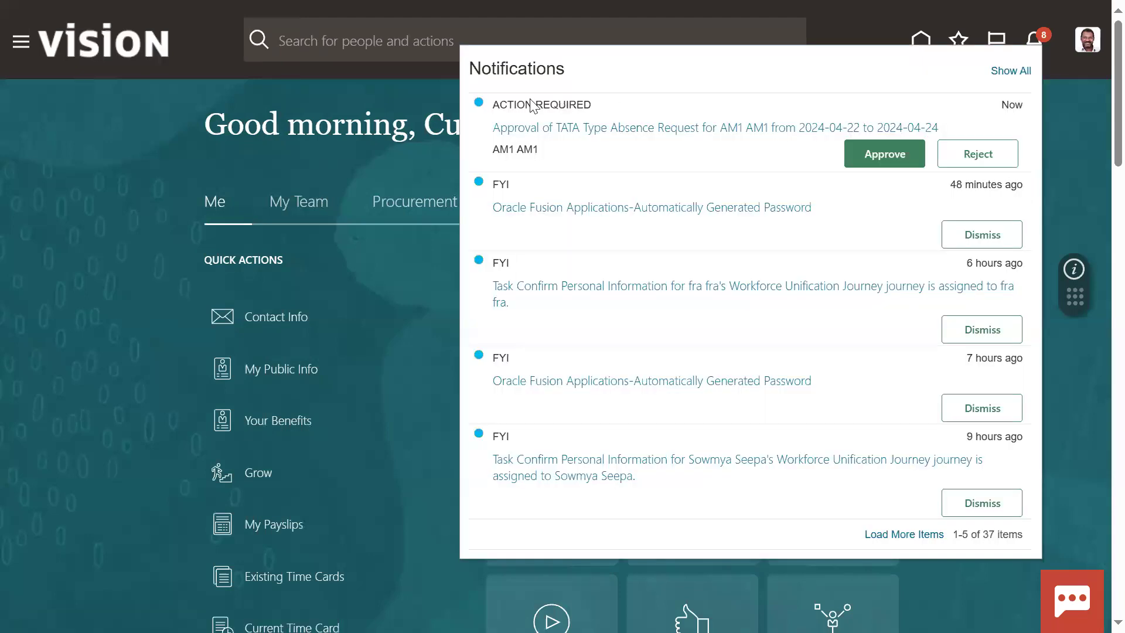
Approve the TATA Type absence request for 2024-04-22 to 2024-04-24 from Notifications
{"action": "left_click", "coordinate": [895, 156]}
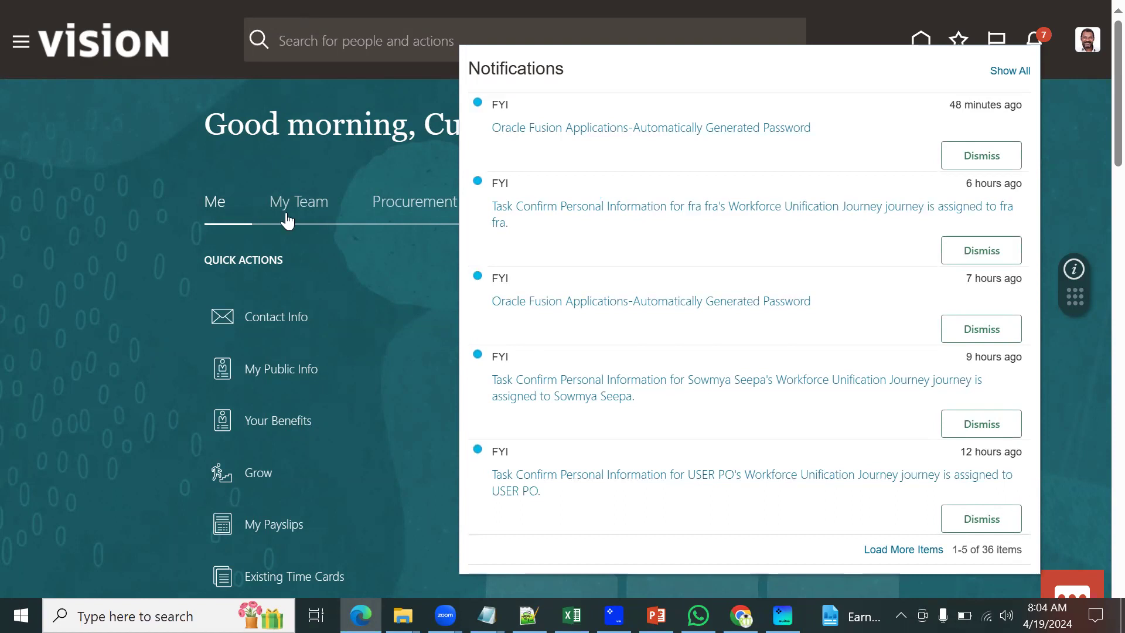
Sign out as the manager and sign back in with the employee's saved account
{"action": "left_click", "coordinate": [386, 152]}
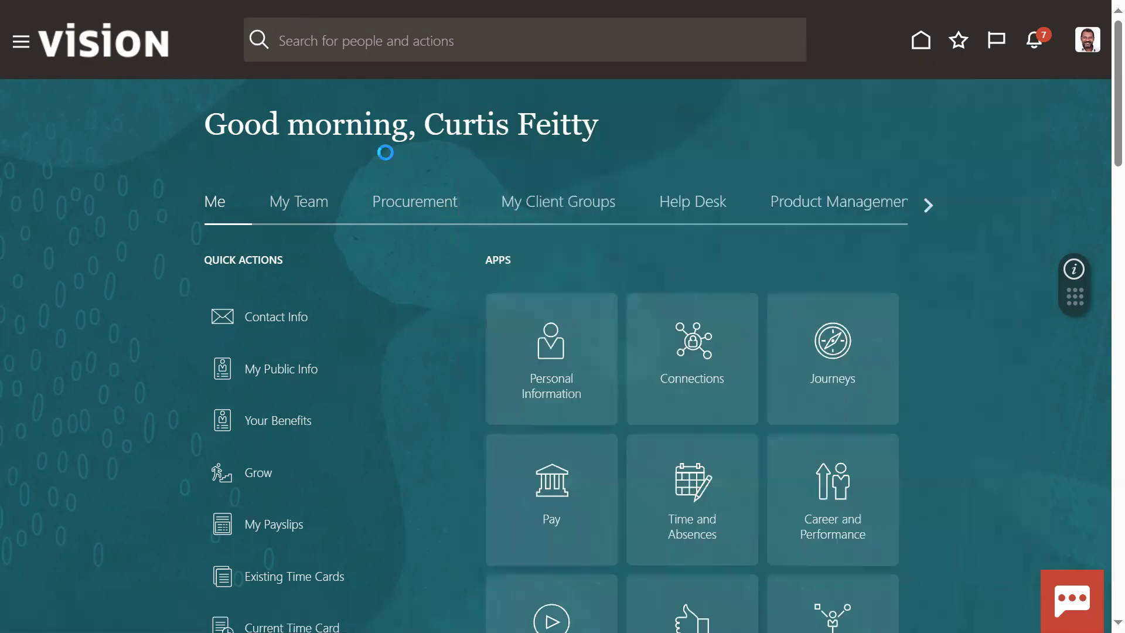
{"action": "left_click", "coordinate": [1085, 52]}
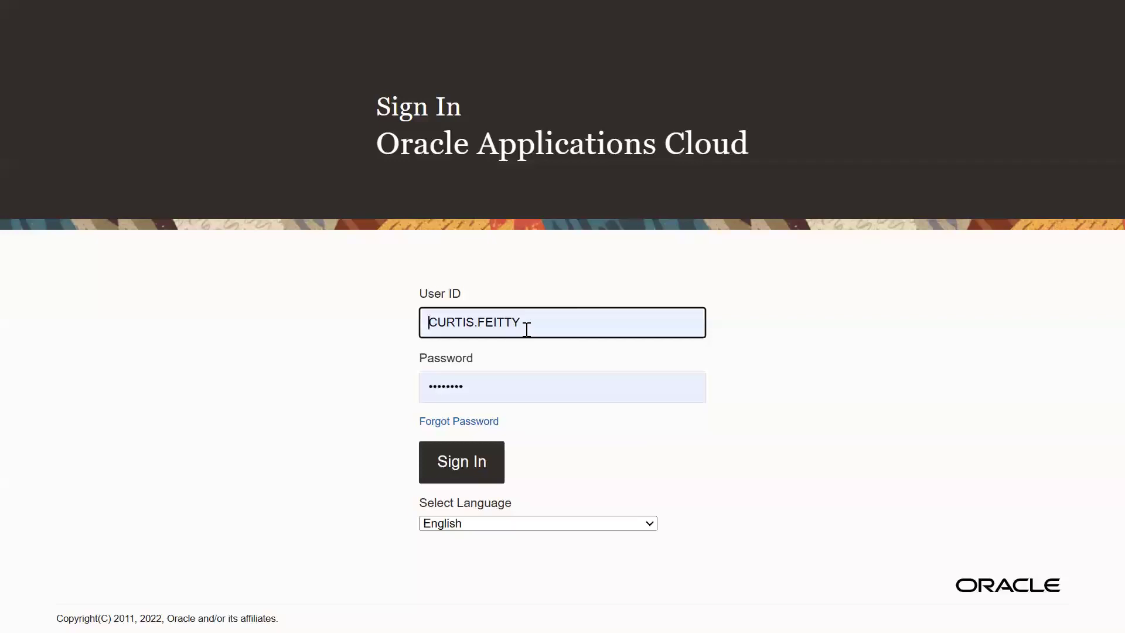
{"action": "left_click", "coordinate": [526, 329]}
{"action": "left_click", "coordinate": [484, 387]}
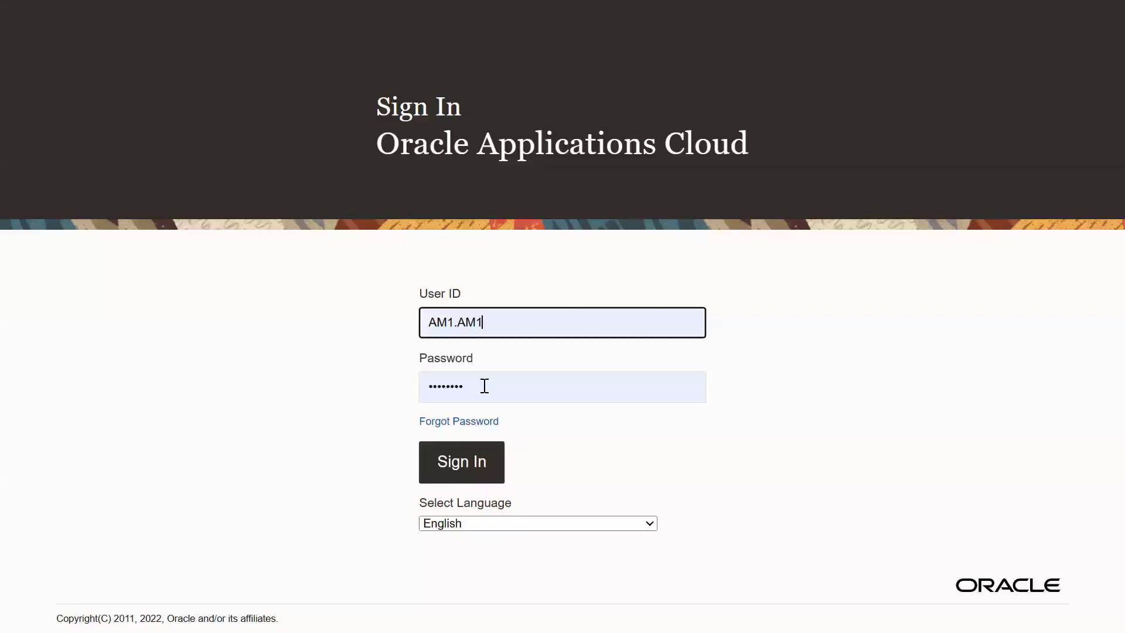
{"action": "left_click", "coordinate": [458, 455]}
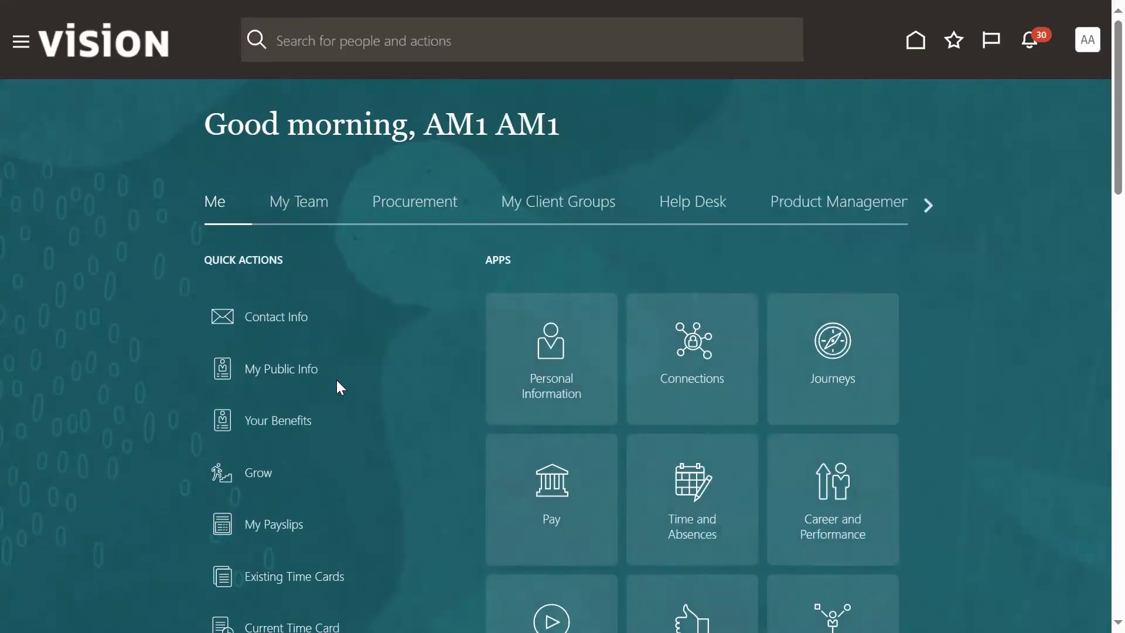
Open Time and Absences under Me and scroll to the Existing Absences tile
{"action": "left_click", "coordinate": [15, 47]}
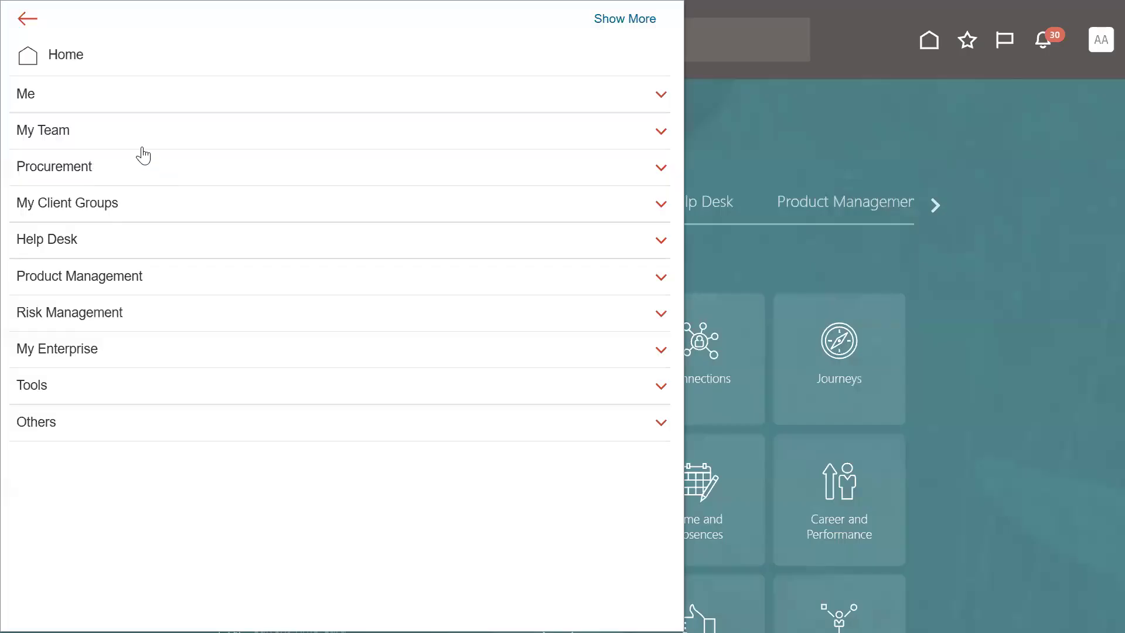
{"action": "left_click", "coordinate": [183, 109]}
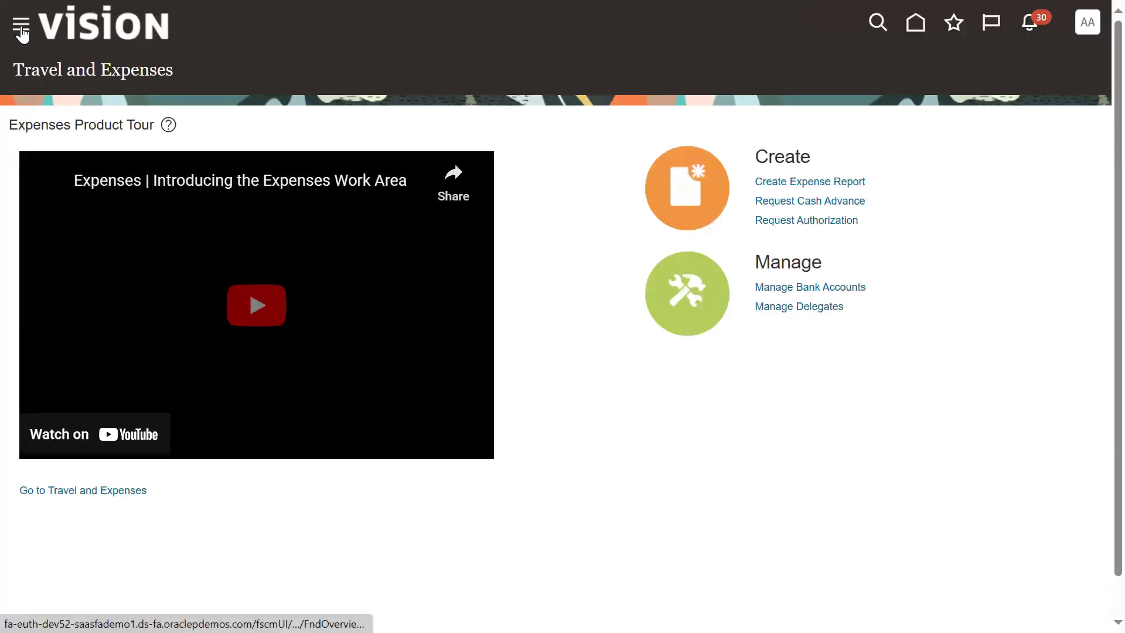
{"action": "left_click", "coordinate": [22, 27]}
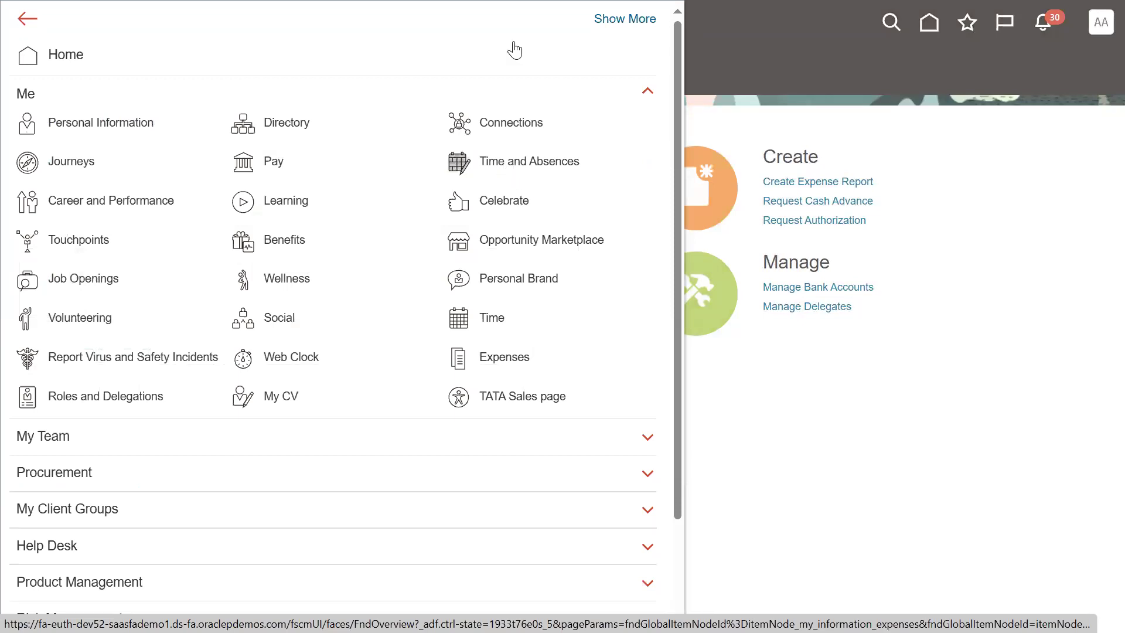
{"action": "left_click", "coordinate": [525, 181]}
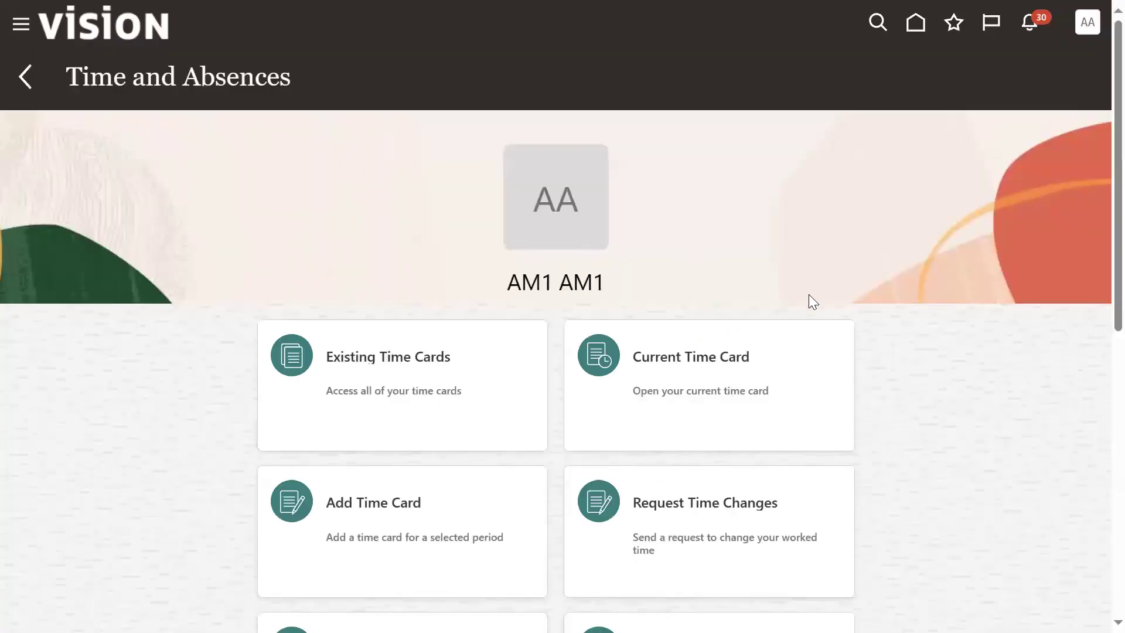
{"action": "scroll", "coordinate": [1097, 377], "scroll_direction": "down", "scroll_amount": 10}
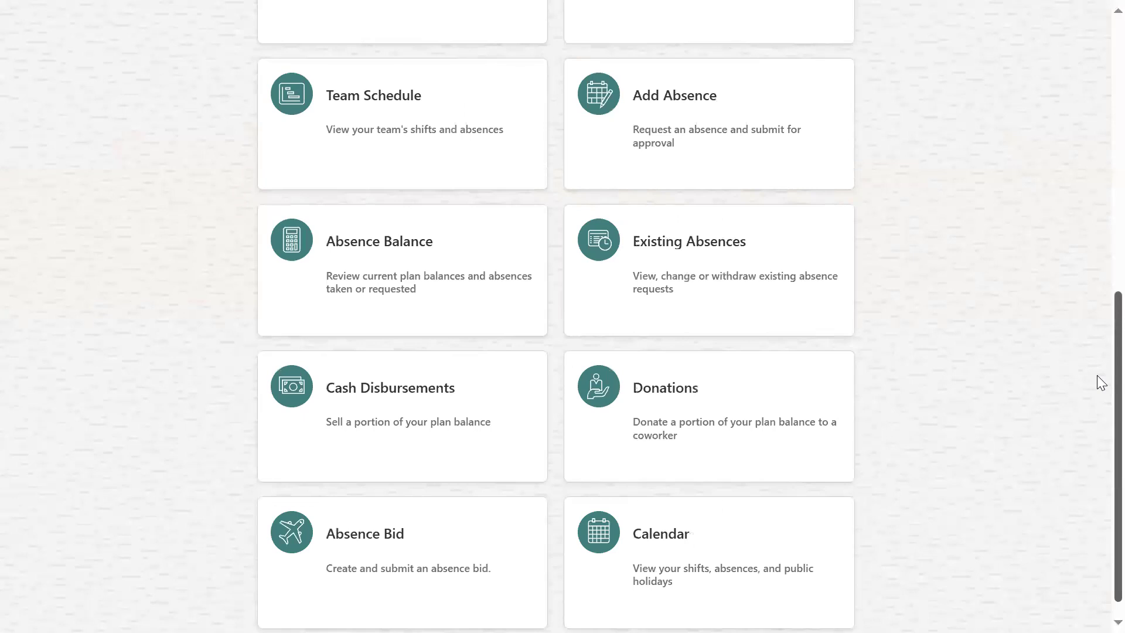
Withdraw the 4/22/24–4/24/24 TATA Type absence from Existing Absences without a journey
{"action": "left_click", "coordinate": [705, 269]}
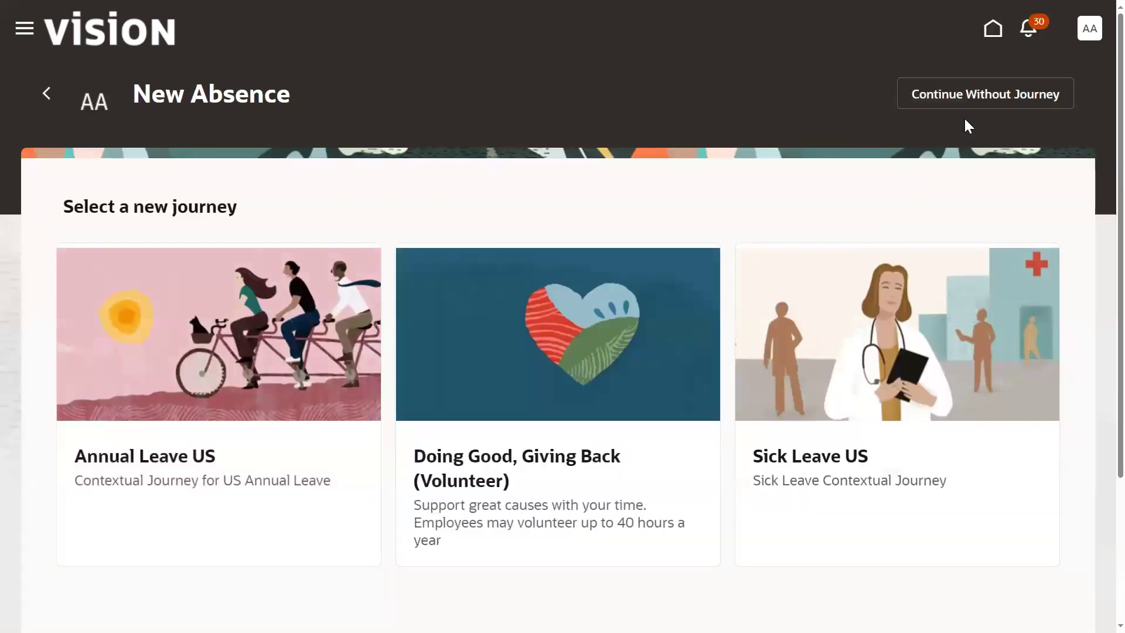
{"action": "left_click", "coordinate": [1000, 106]}
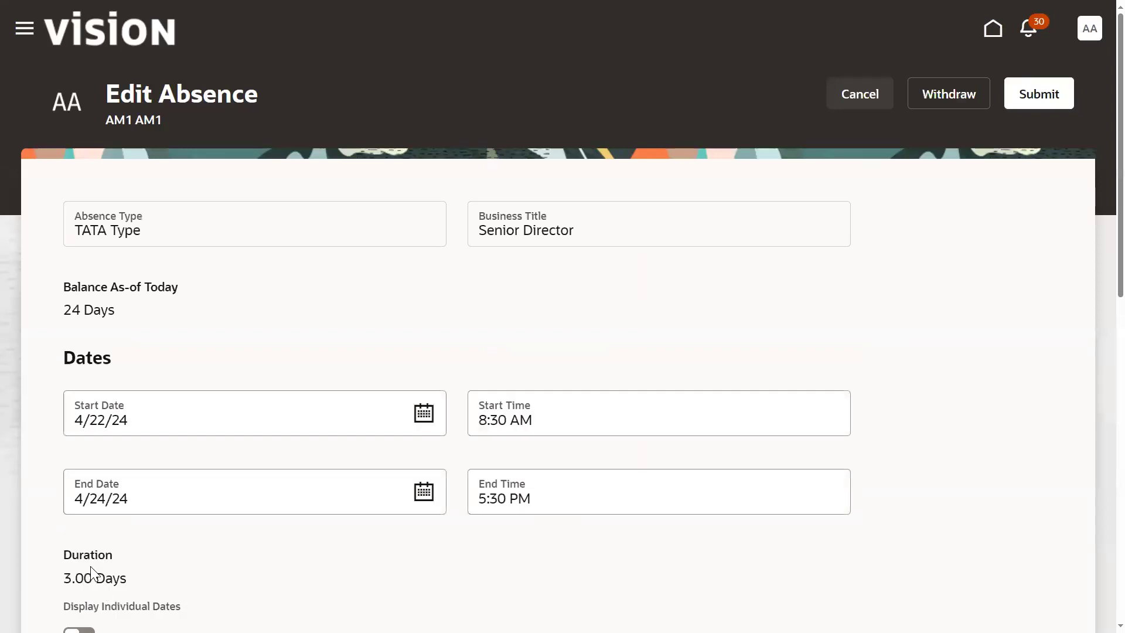
{"action": "left_click", "coordinate": [949, 99]}
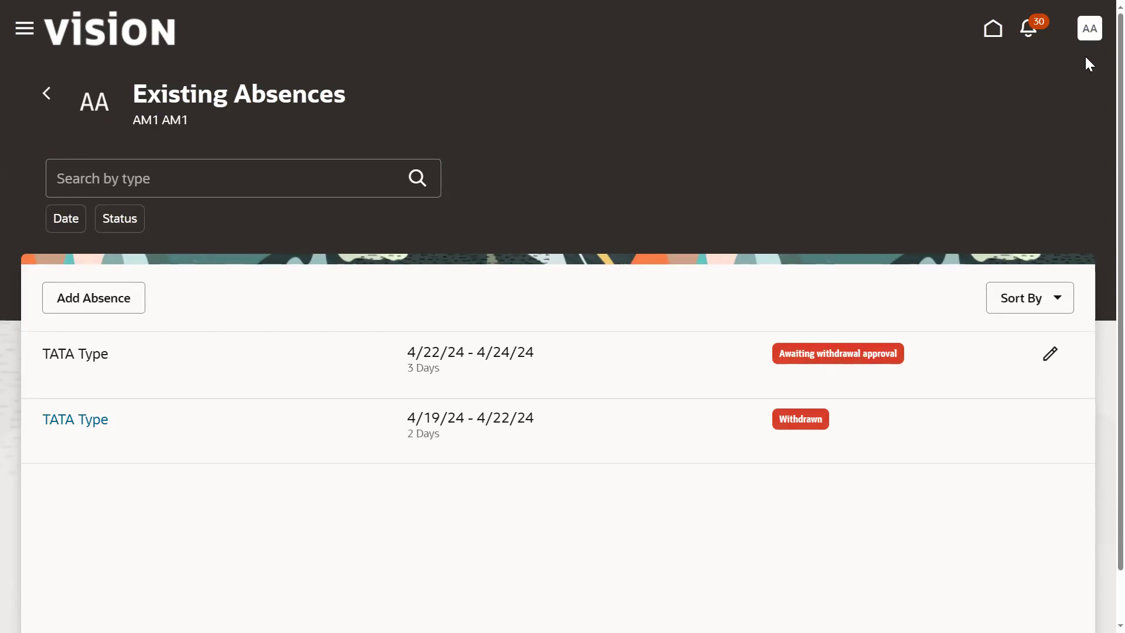
Sign out as the employee and sign in with the approving manager's saved account
{"action": "left_click", "coordinate": [1086, 36]}
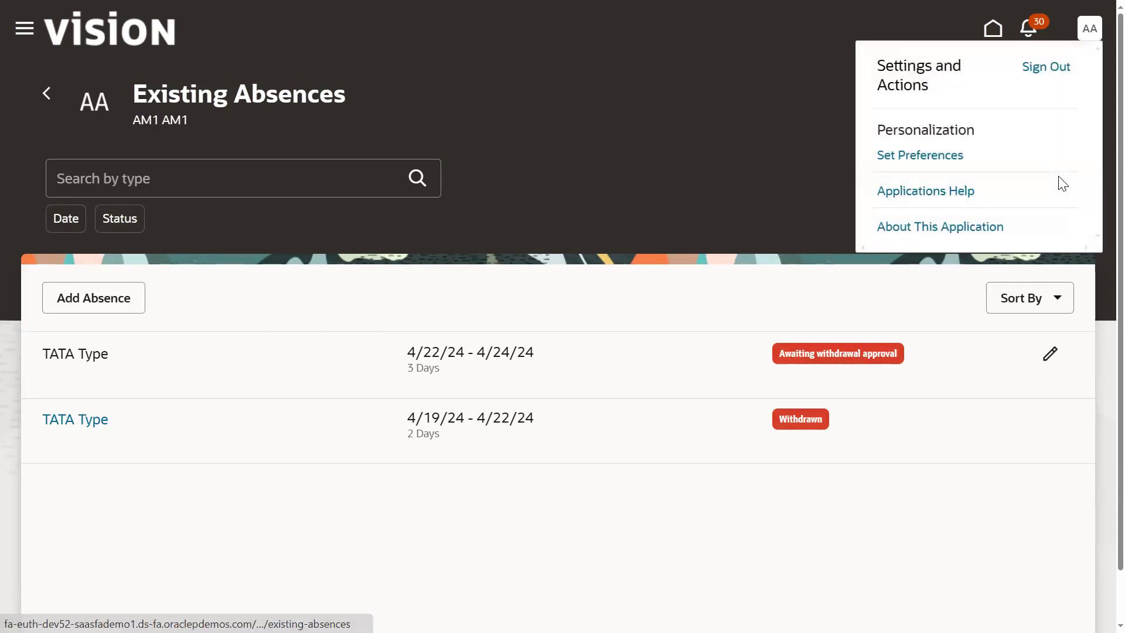
{"action": "left_click", "coordinate": [1046, 68]}
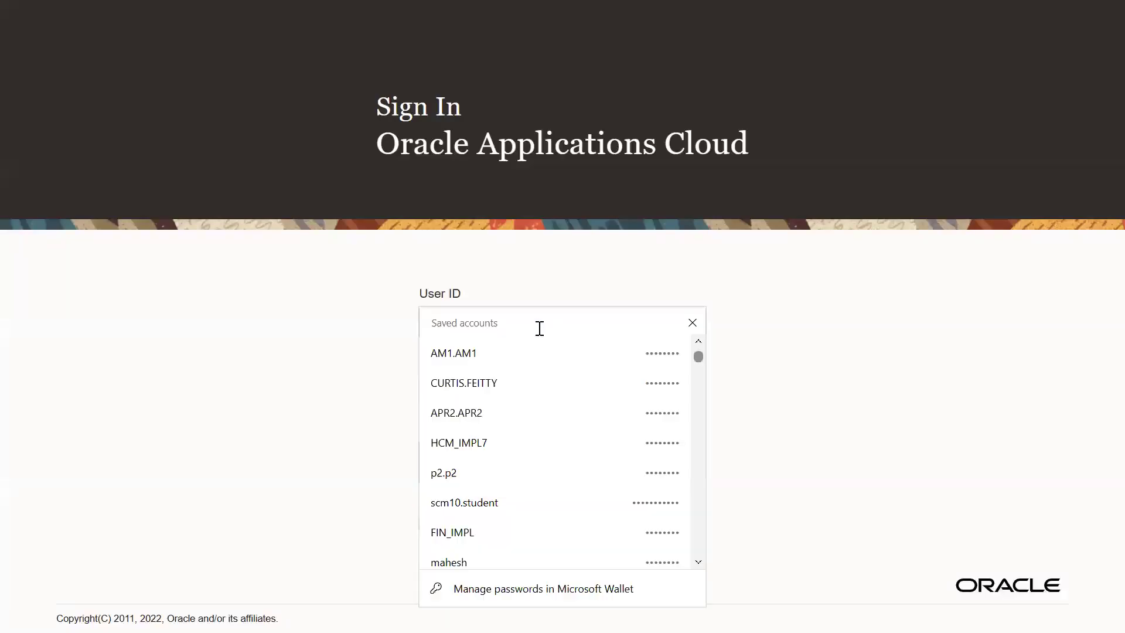
{"action": "left_click", "coordinate": [506, 385]}
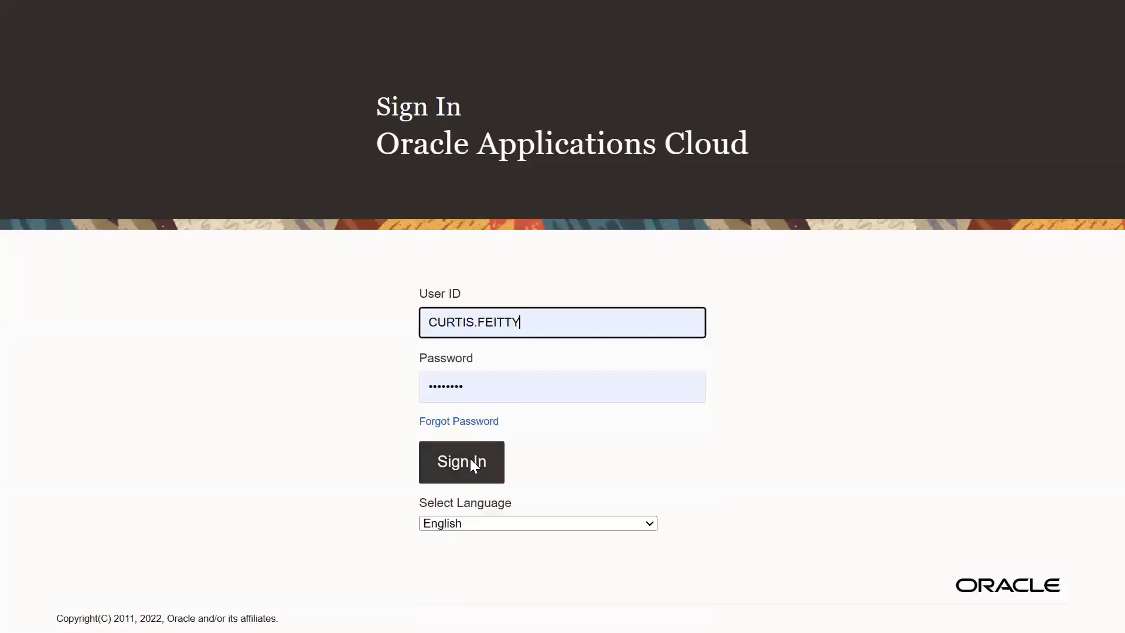
{"action": "left_click", "coordinate": [471, 469]}
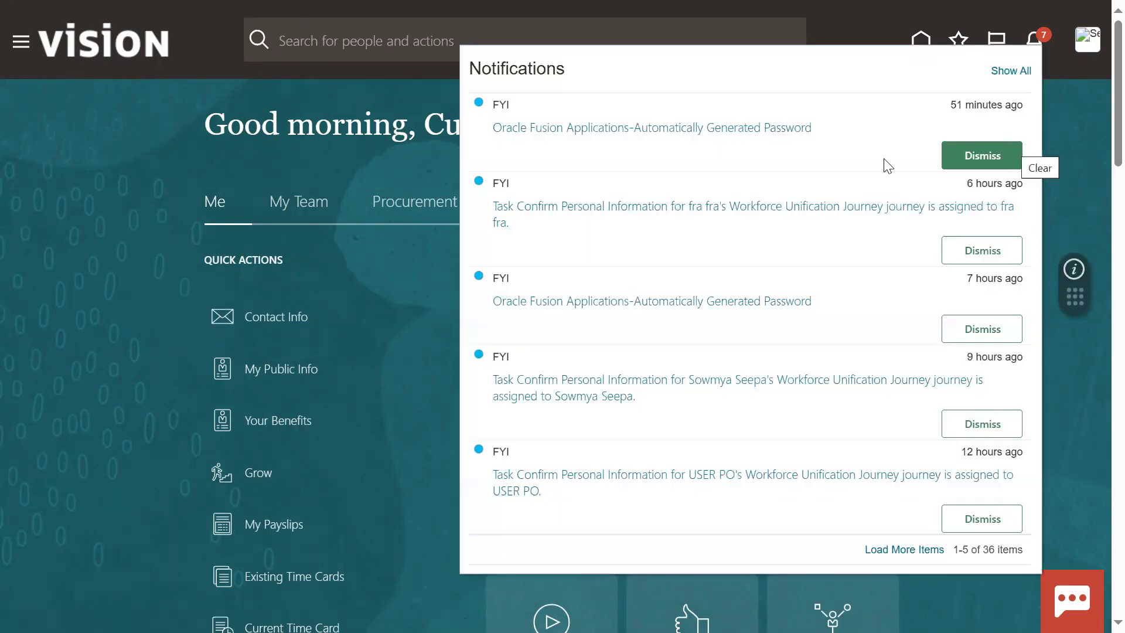
Show all notifications, including pending absence approvals, and launch the BPM Worklist
{"action": "left_click", "coordinate": [1005, 71]}
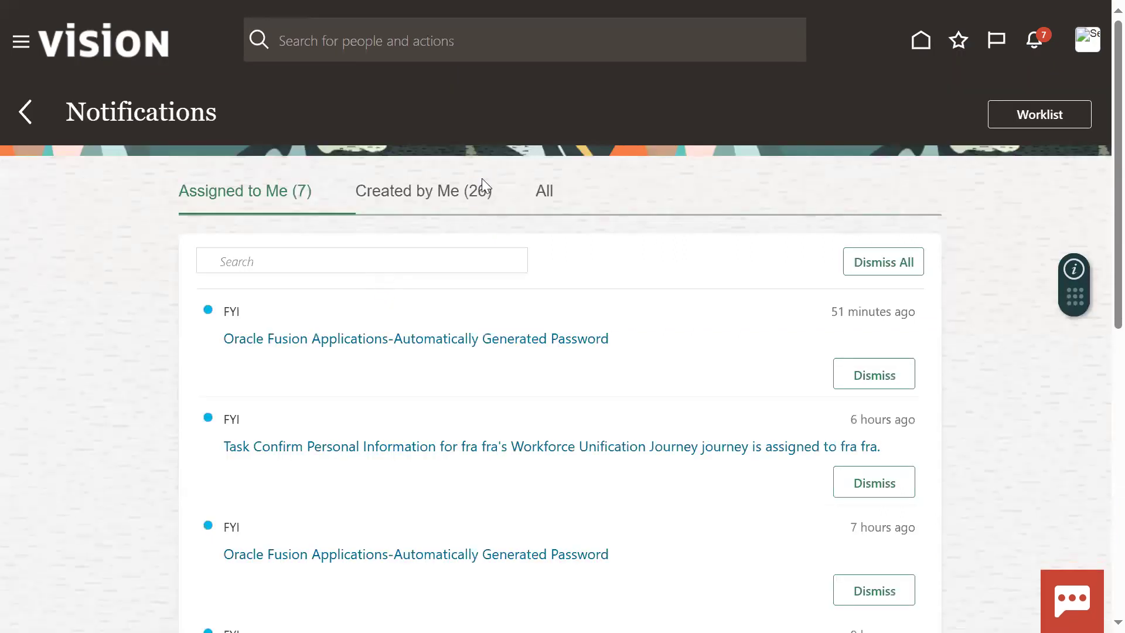
{"action": "left_click", "coordinate": [546, 201]}
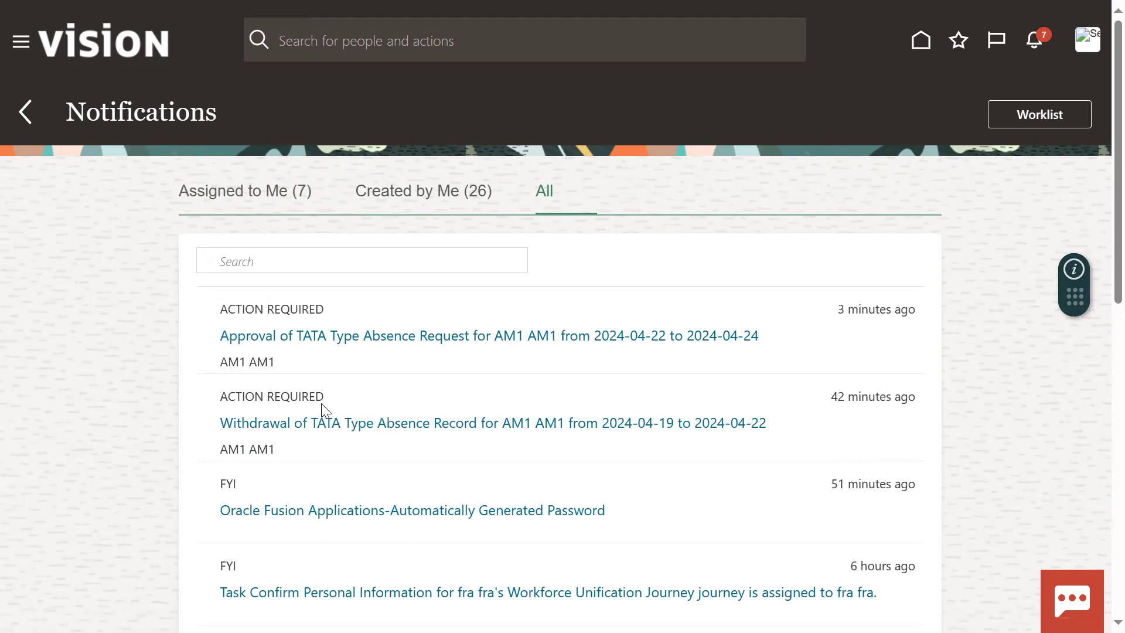
{"action": "left_click", "coordinate": [1034, 115]}
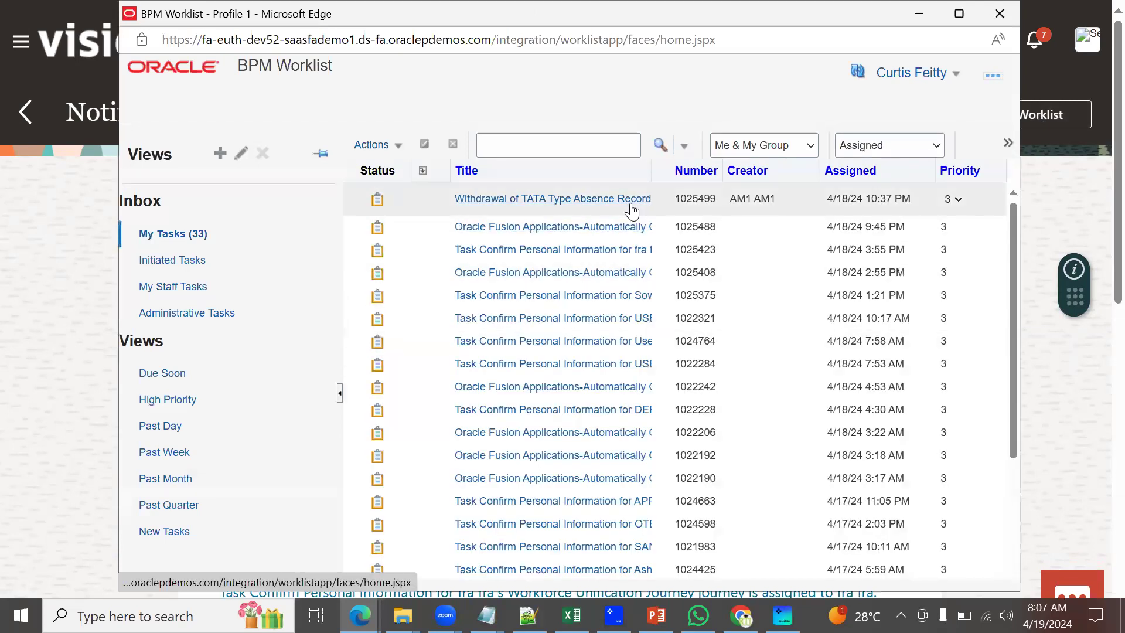
Approve and submit the Withdrawal of TATA Type Absence Record task for 4/22/24–4/24/24
{"action": "left_click", "coordinate": [624, 205]}
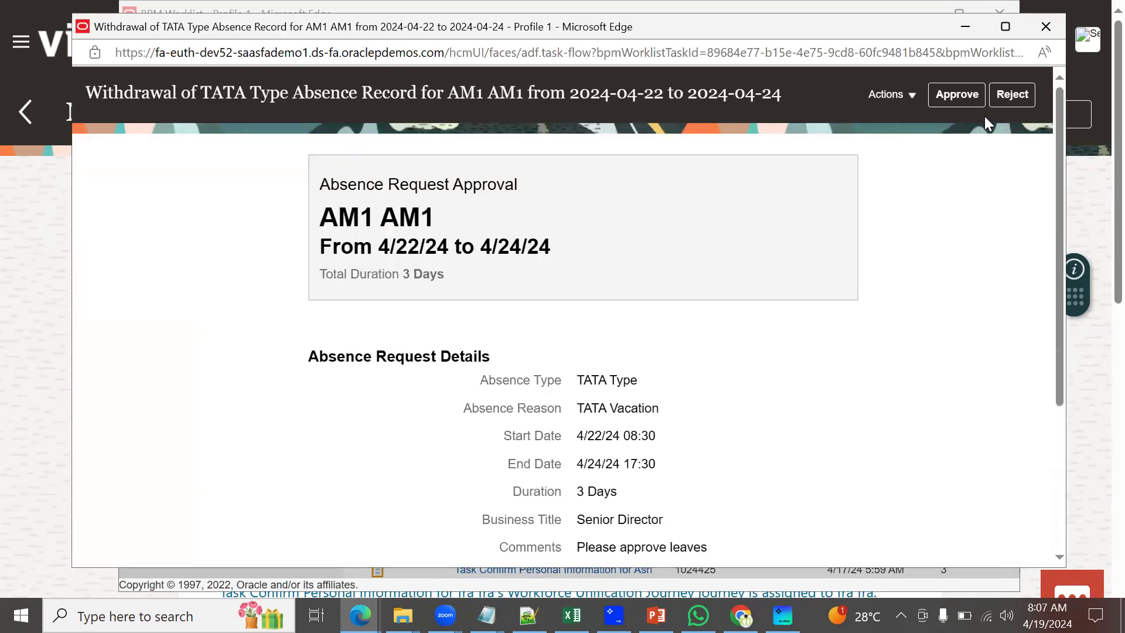
{"action": "left_click", "coordinate": [967, 95]}
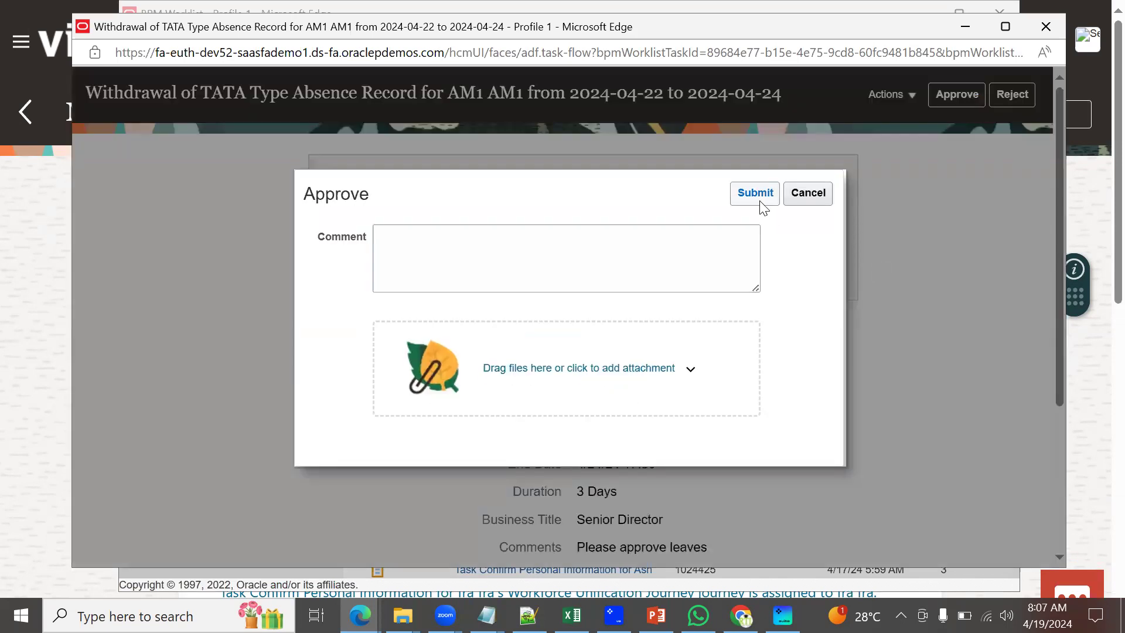
{"action": "left_click", "coordinate": [760, 199]}
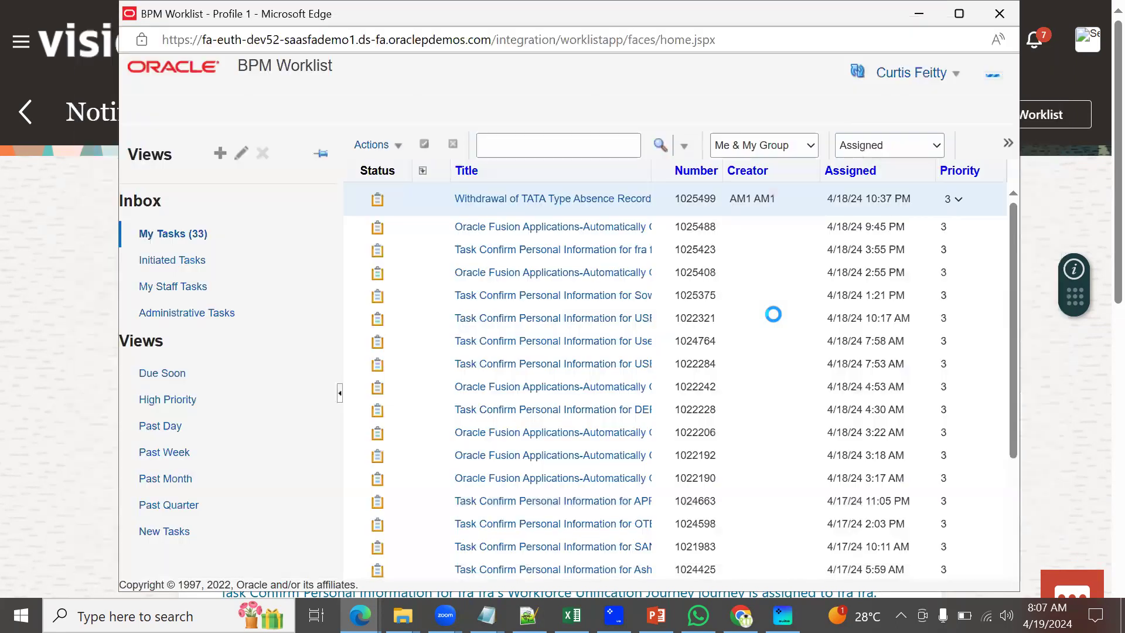
Close the BPM Worklist, sign out as the manager, and sign in with the employee's saved account
{"action": "left_click", "coordinate": [999, 14]}
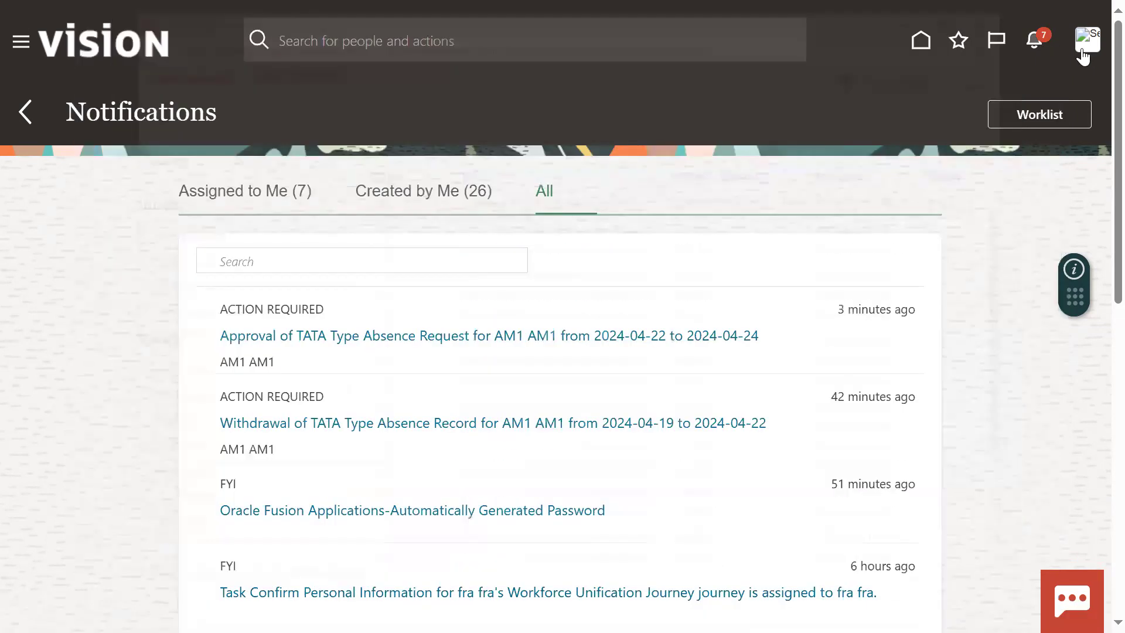
{"action": "left_click", "coordinate": [1085, 47]}
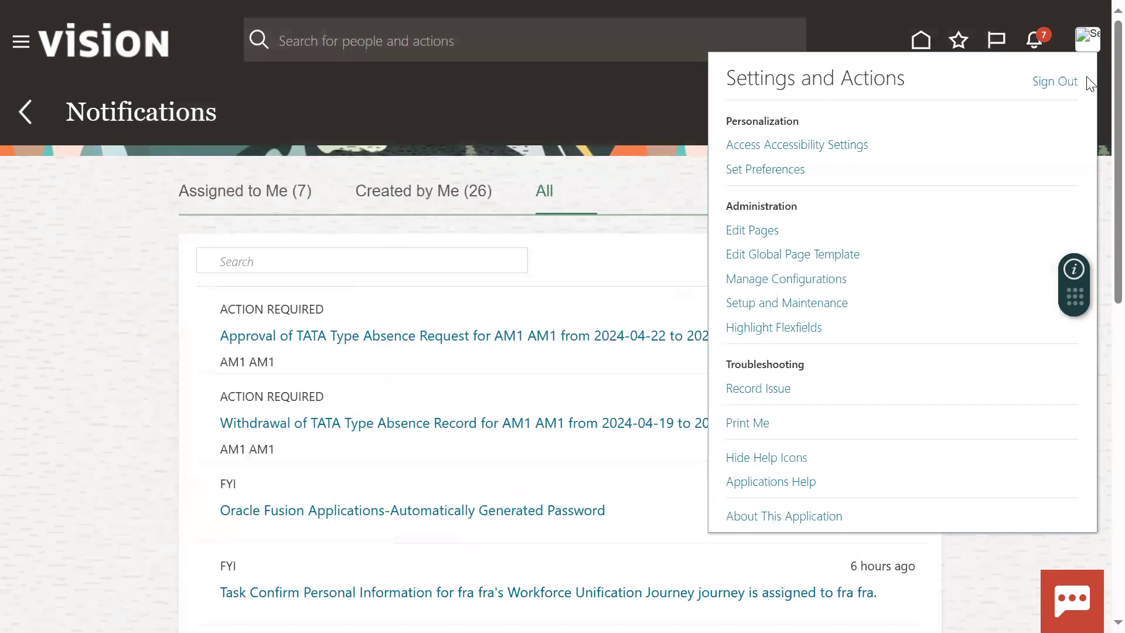
{"action": "left_click", "coordinate": [1067, 84]}
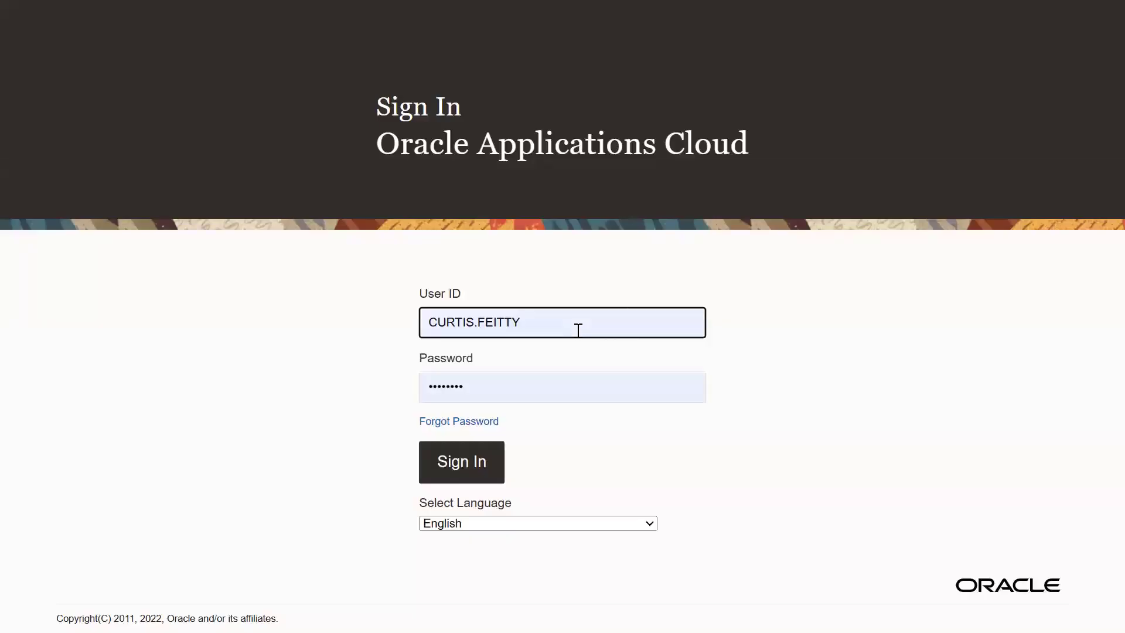
{"action": "left_click", "coordinate": [578, 329]}
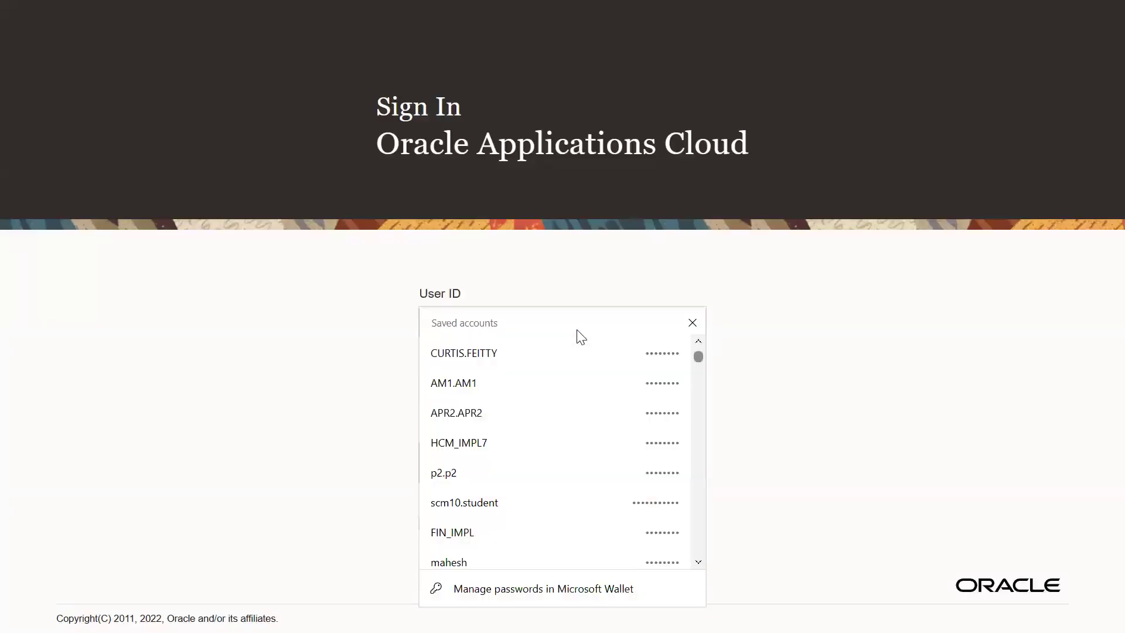
{"action": "left_click", "coordinate": [515, 386]}
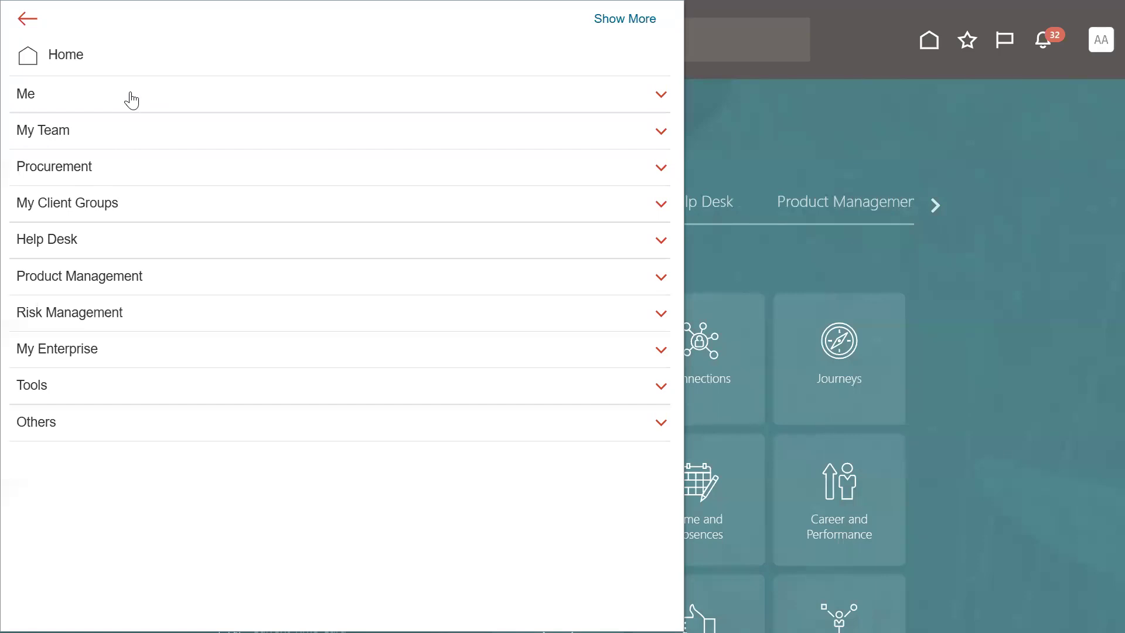
In Existing Absences, confirm both TATA Type absences are Withdrawn and open the 4/22/24–4/24/24 one
{"action": "left_click", "coordinate": [131, 100]}
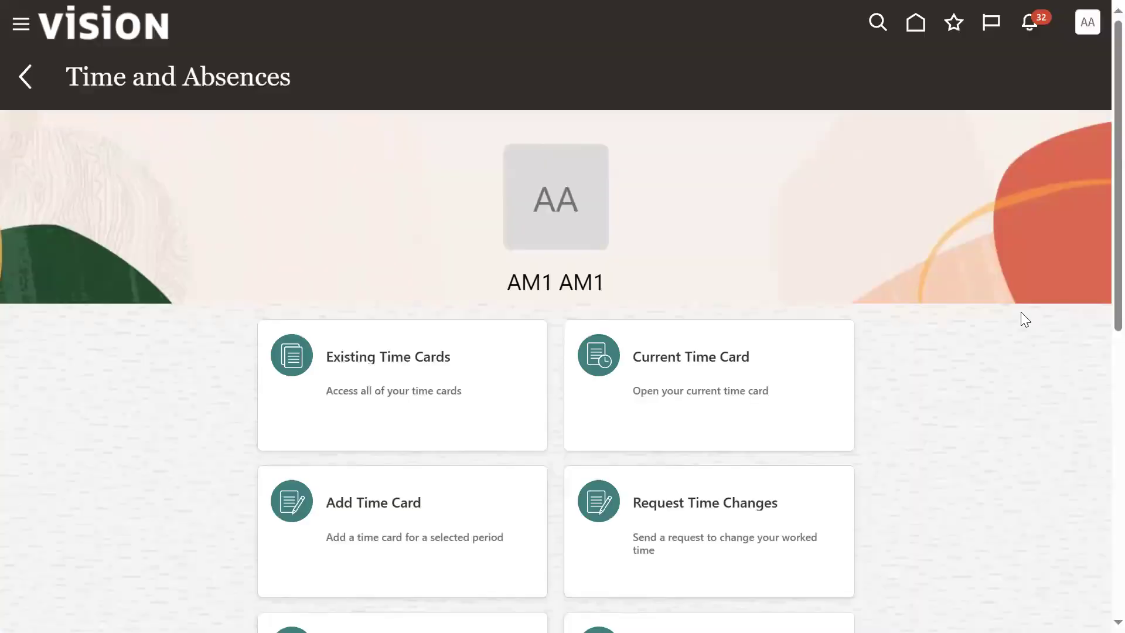
{"action": "scroll", "coordinate": [1097, 487], "scroll_direction": "down", "scroll_amount": 10}
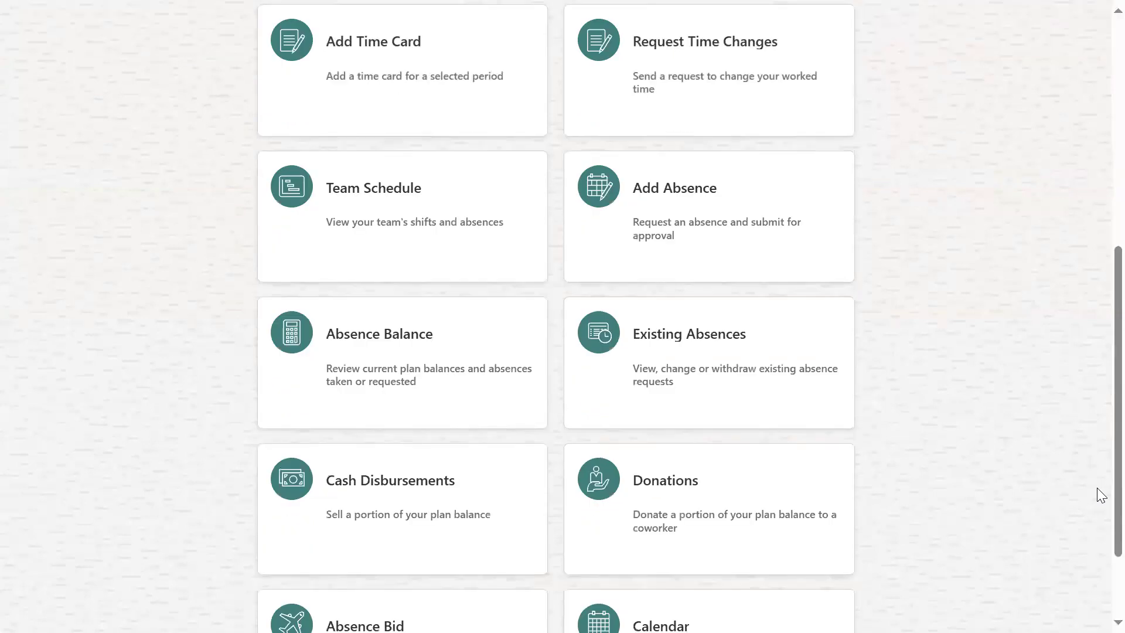
{"action": "left_click", "coordinate": [743, 273]}
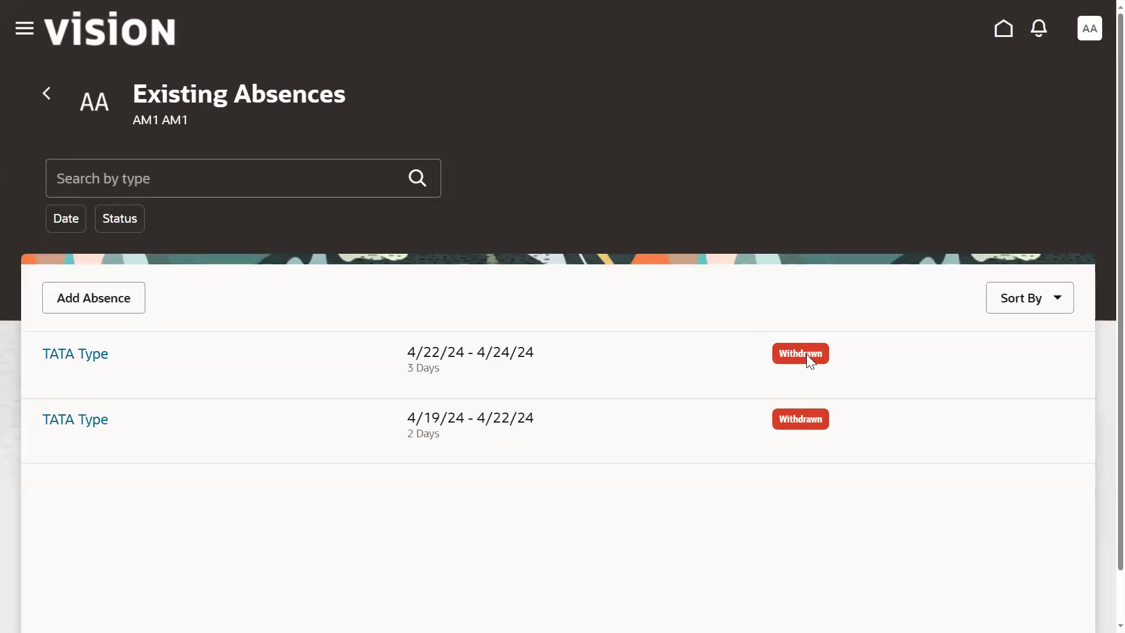
{"action": "left_click", "coordinate": [99, 365]}
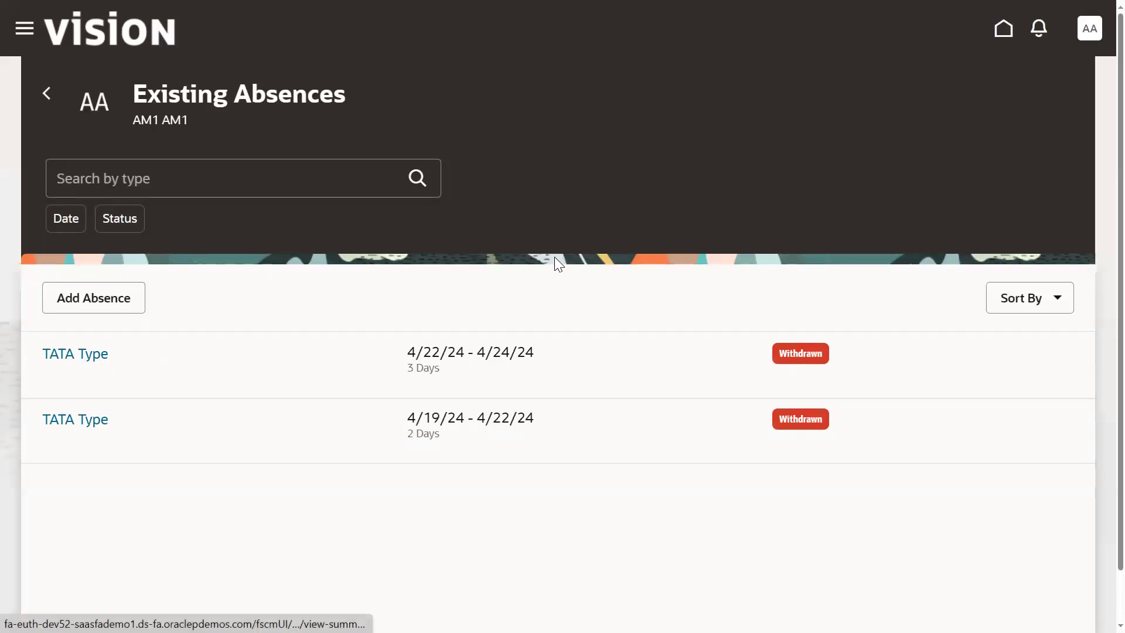